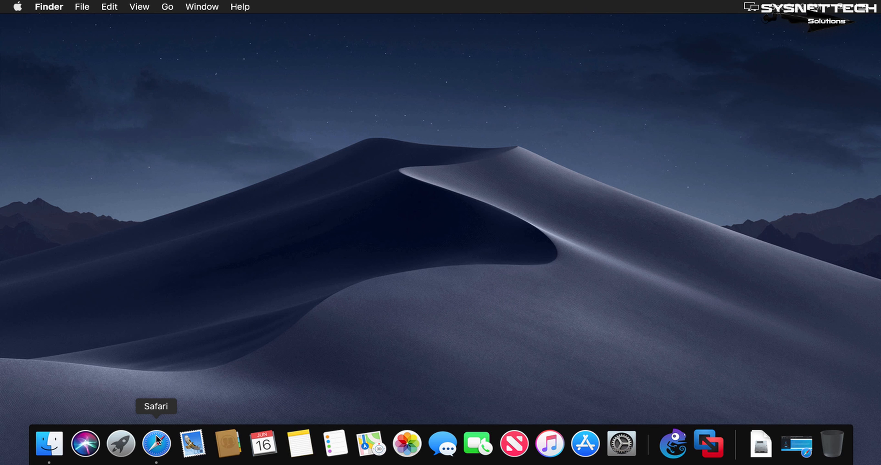
Switch to Safari and download the VMware Workstation edition of the GNS3 VM, version 2.1.8, from gns3.com.
click(156, 434)
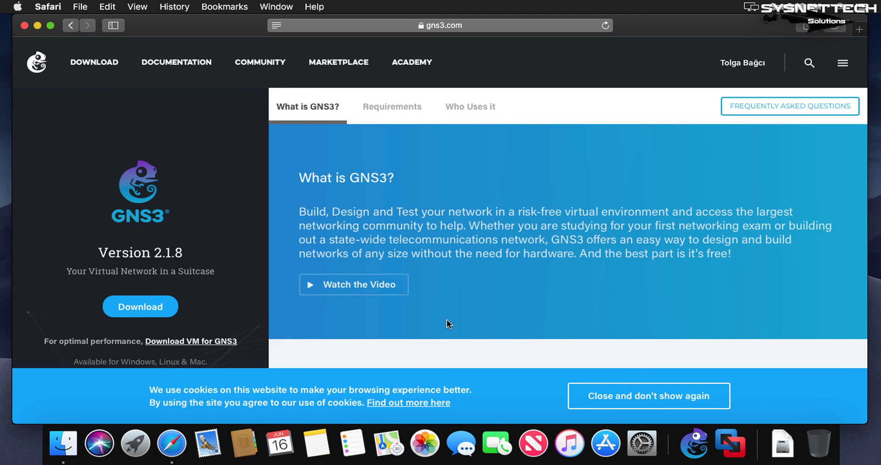
drag(239, 341, 44, 340)
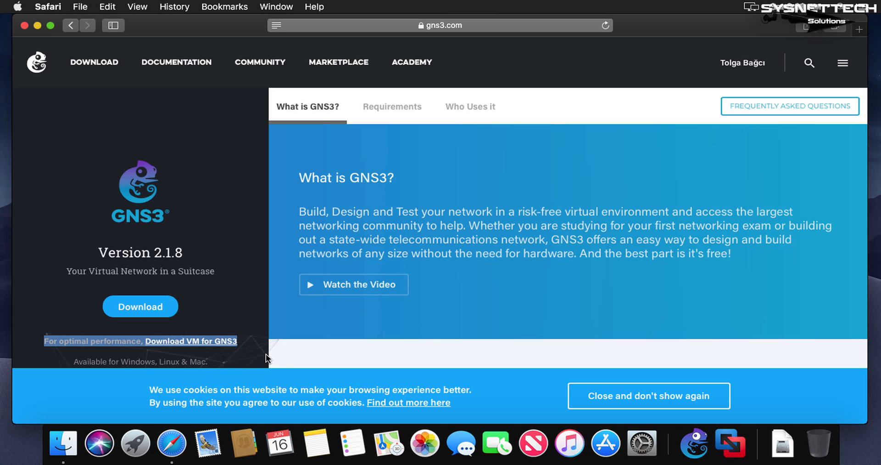
click(118, 341)
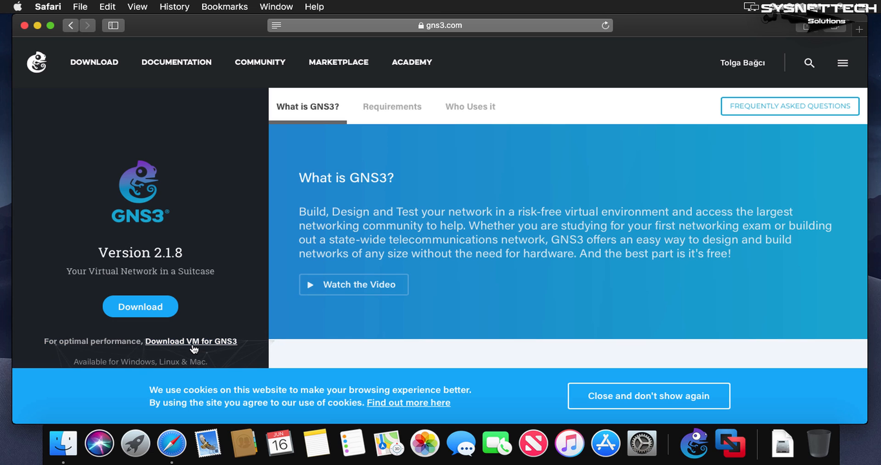
click(196, 342)
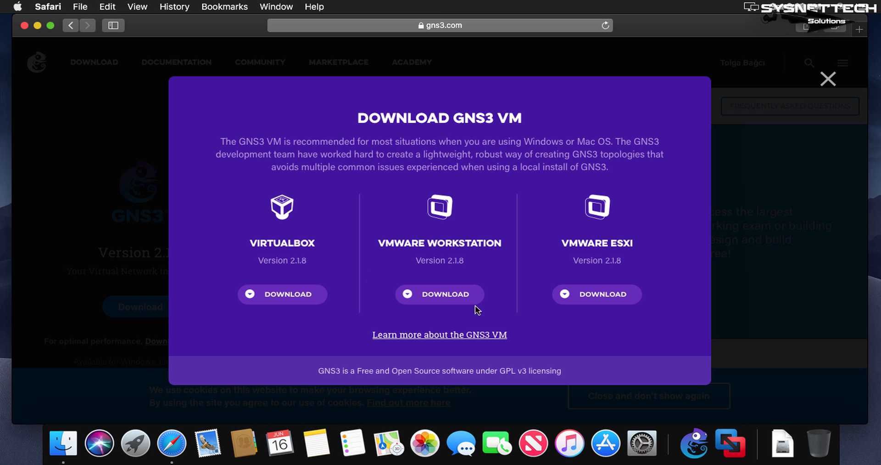
click(439, 304)
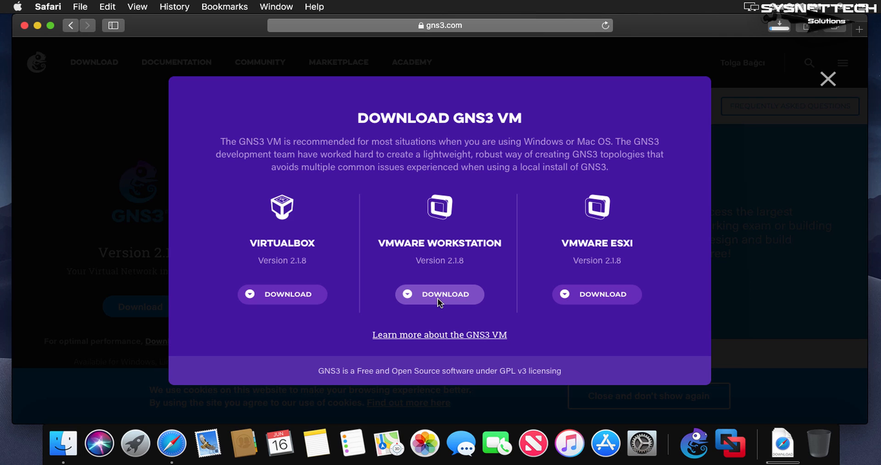
Check the progress of the GNS3 VM download and minimize the browser window.
click(776, 25)
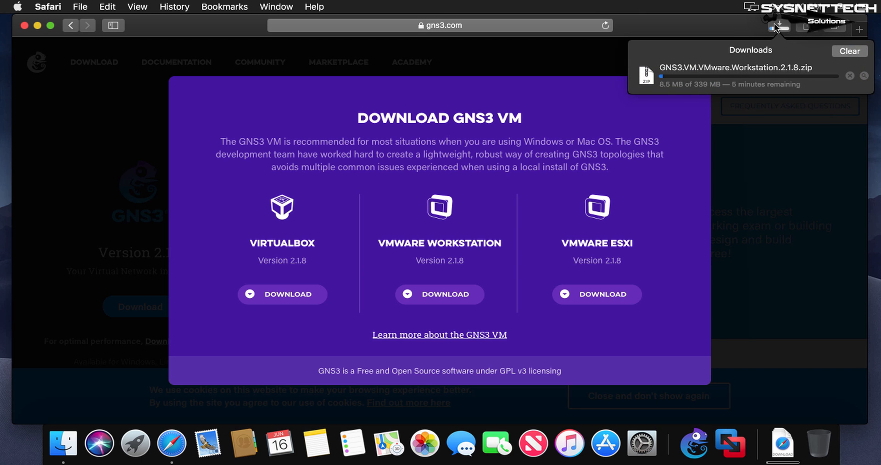
click(38, 25)
drag(259, 123, 599, 303)
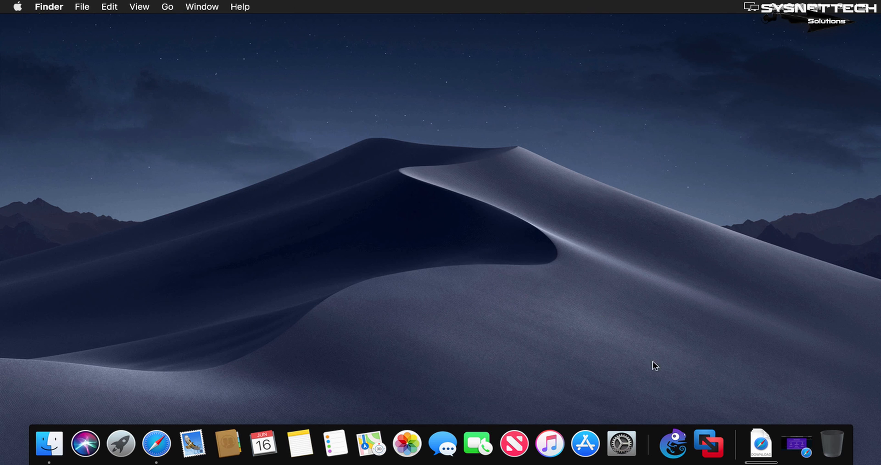
Launch GNS3 and open the existing project named test from the projects library.
click(674, 445)
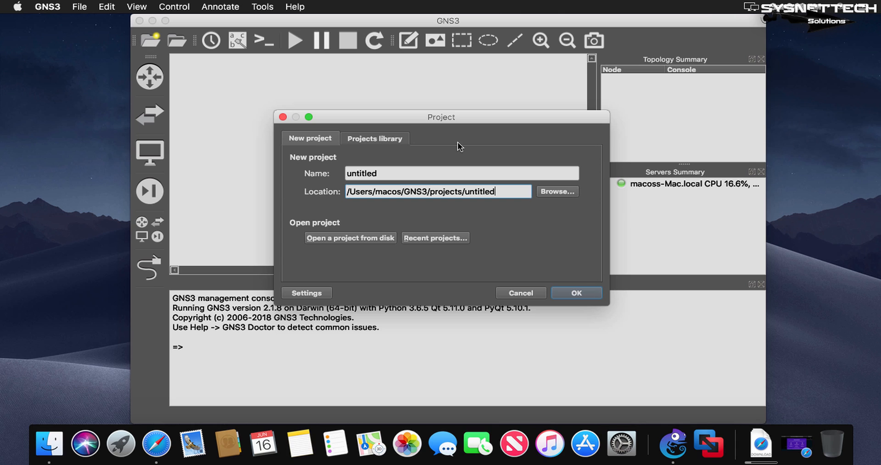
click(393, 138)
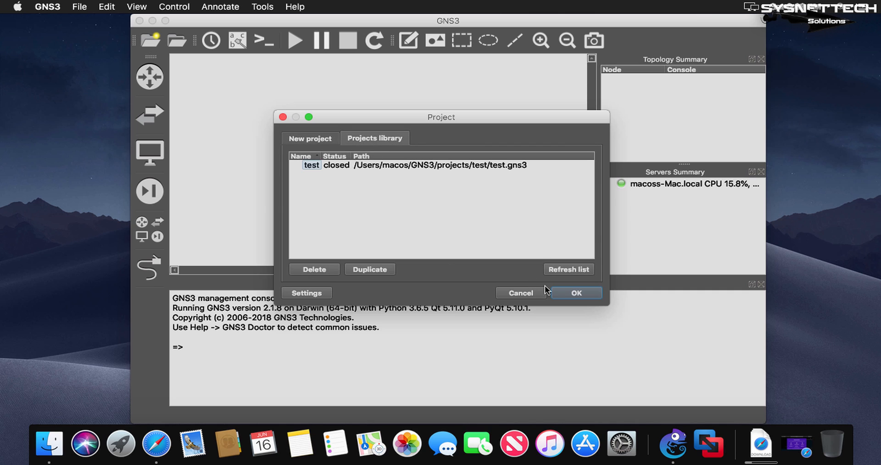
double_click(312, 166)
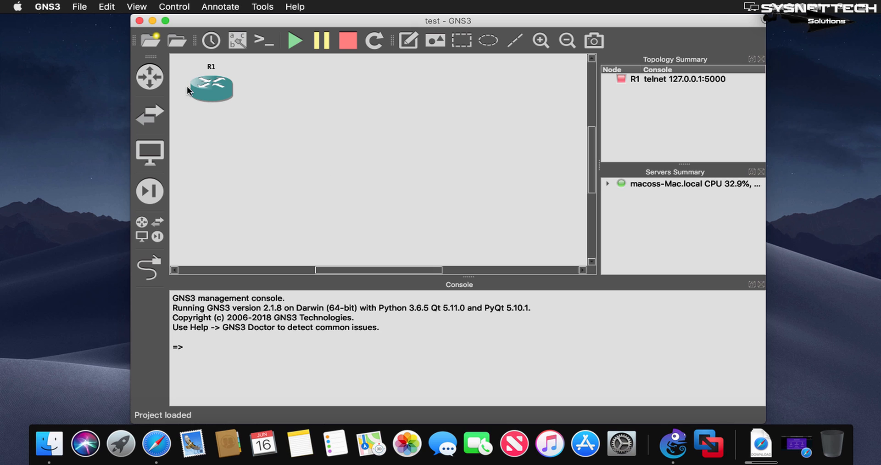
Examine which server the c7200 IOS router template uses in the GNS3 preferences, and close GNS3 without changing anything.
click(107, 7)
mouse_move(85, 7)
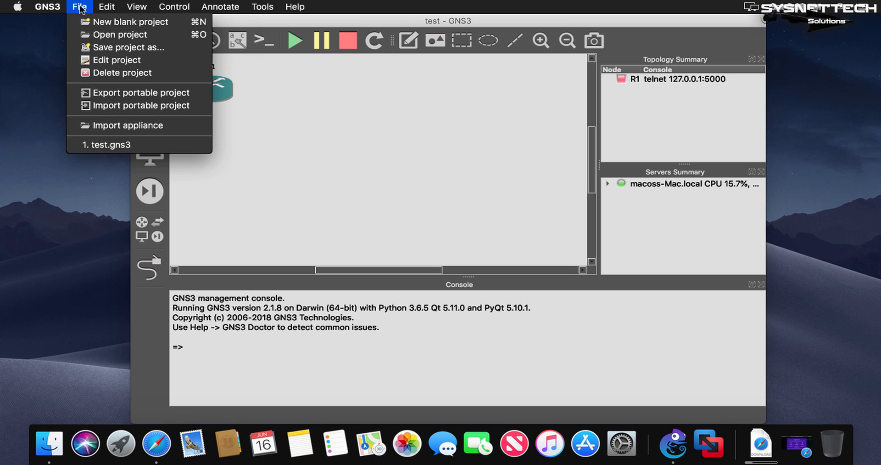
mouse_move(43, 9)
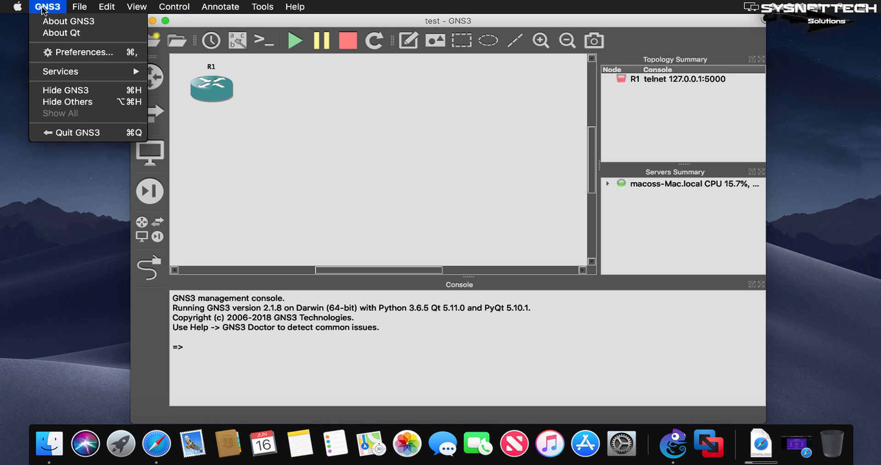
click(69, 52)
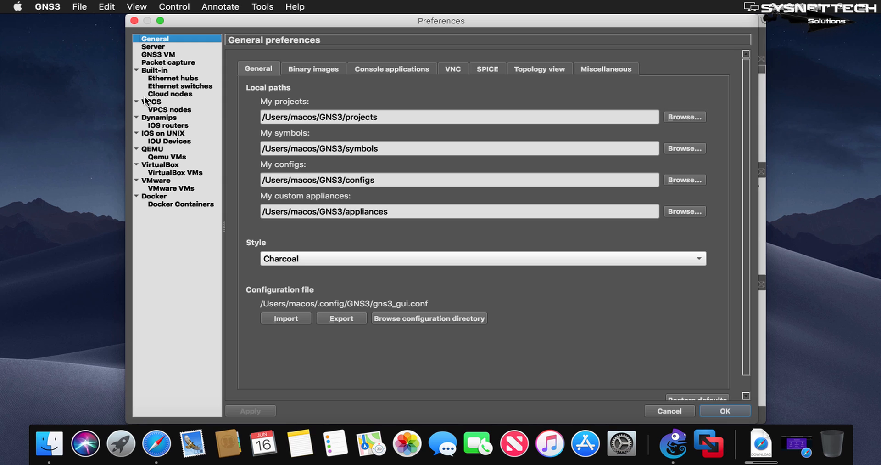
click(169, 125)
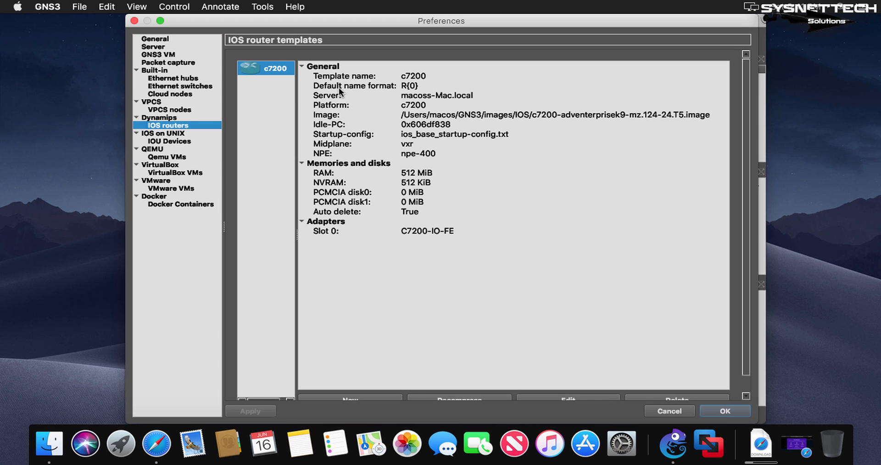
click(408, 96)
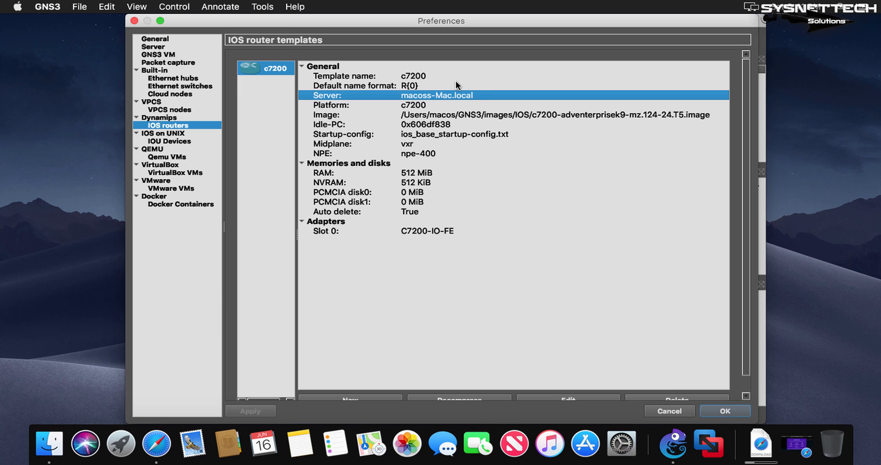
click(668, 410)
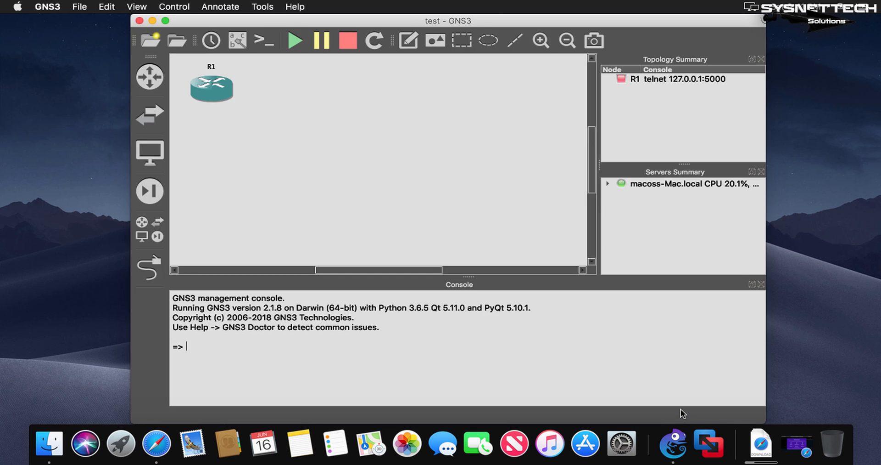
click(139, 20)
click(513, 230)
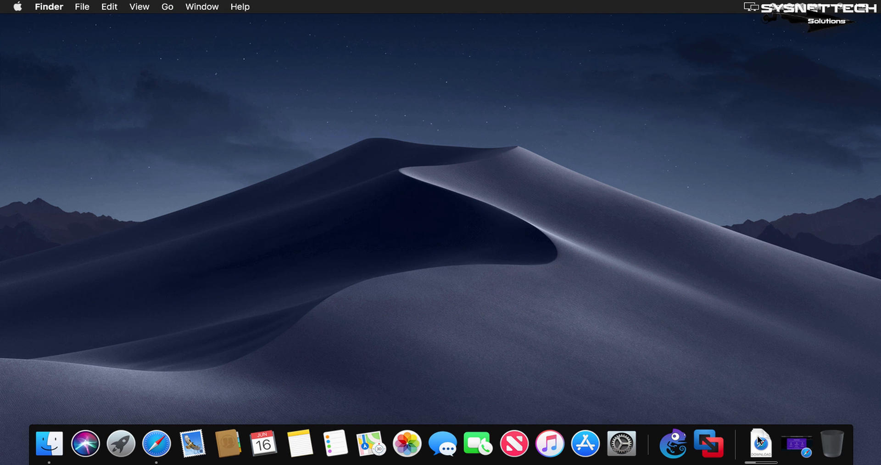
Check the GNS3 VM download in the Downloads stack and in Safari, and close the browser window.
click(760, 442)
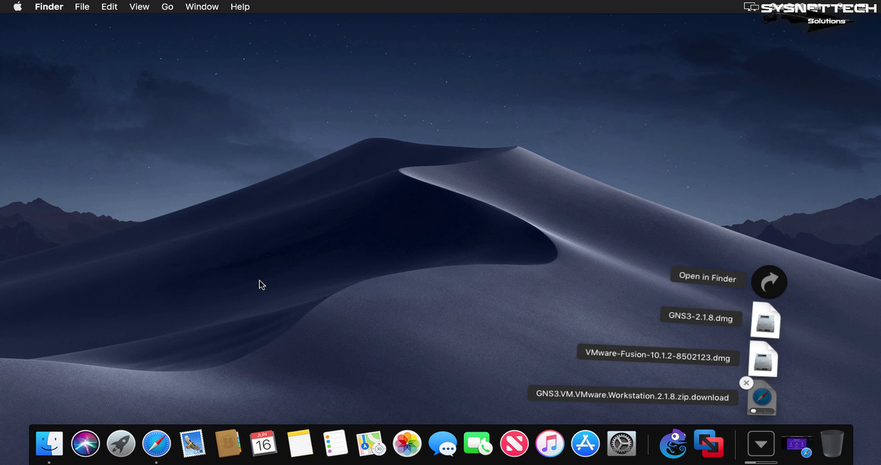
click(164, 439)
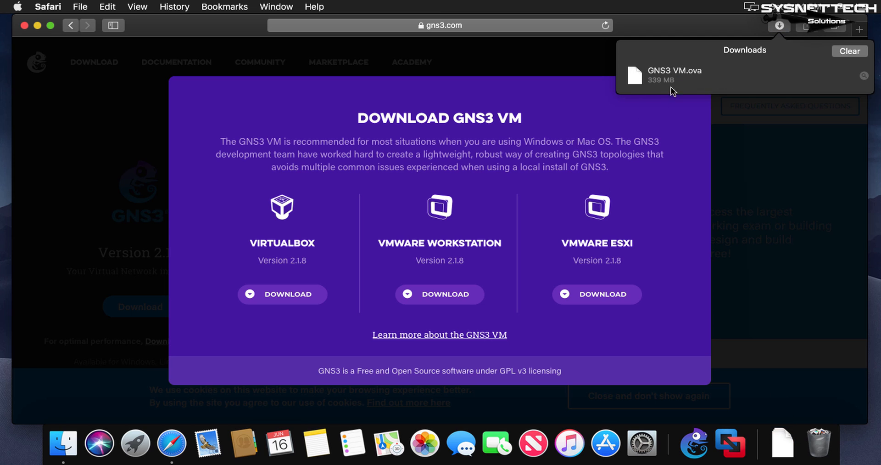
click(450, 133)
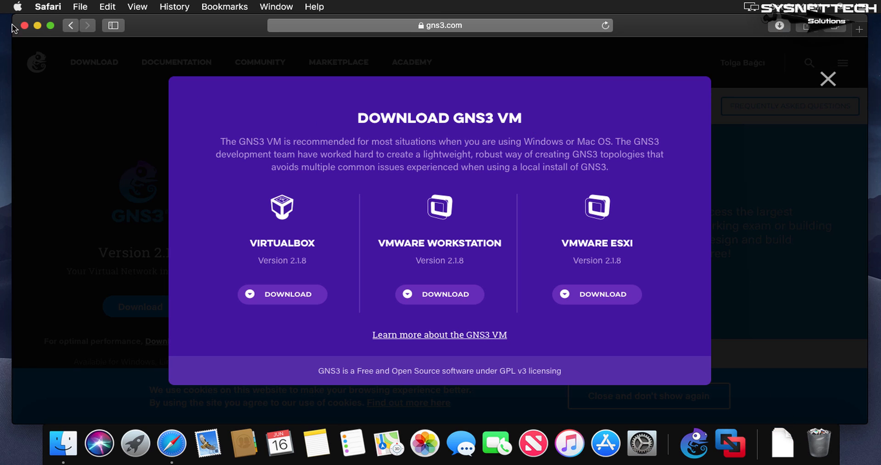
click(24, 26)
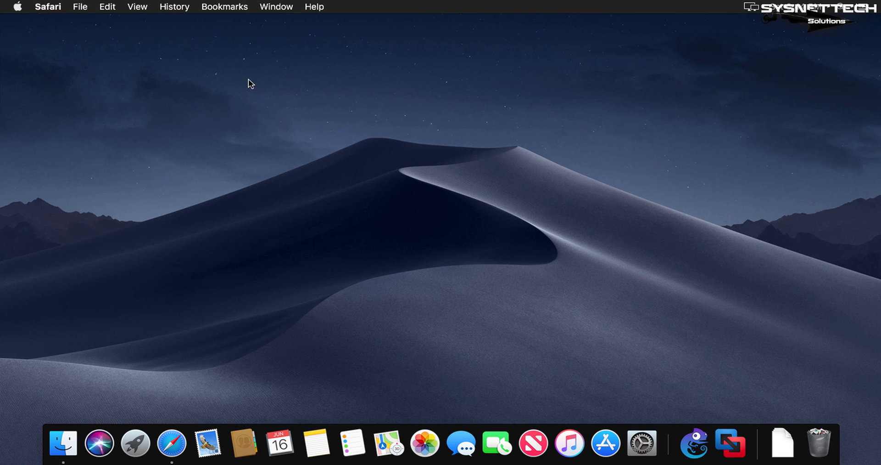
Move GNS3 VM.ova from the Downloads folder to the desktop and close the Finder window.
click(256, 77)
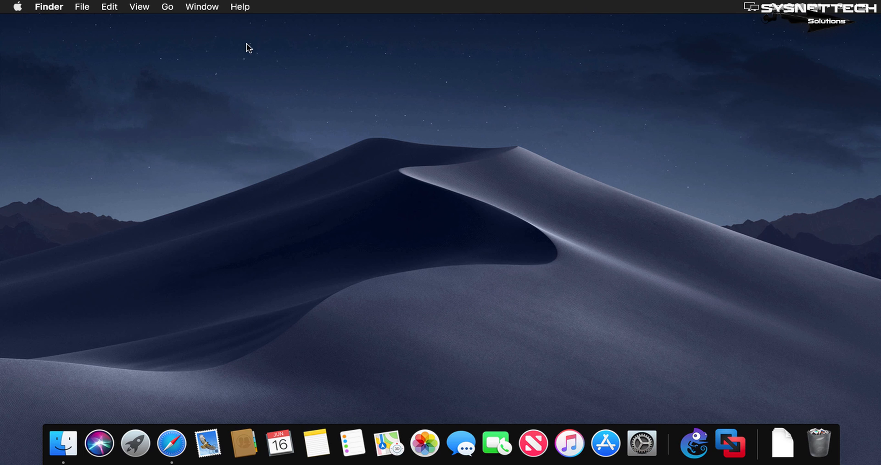
click(171, 10)
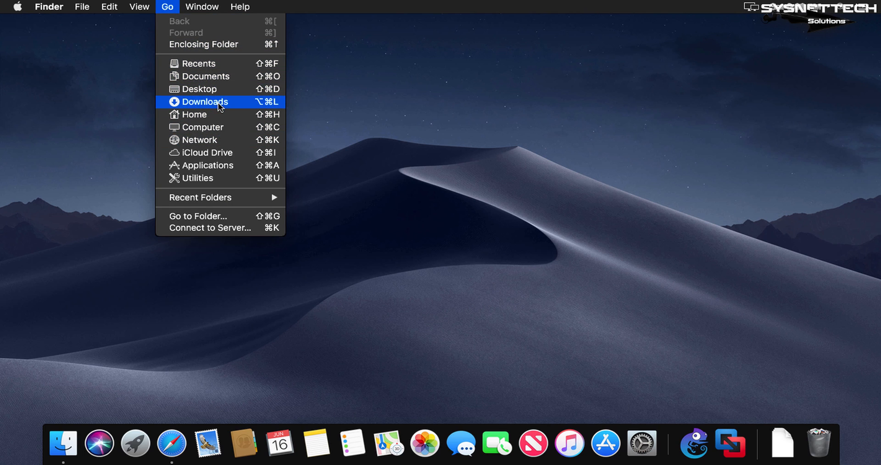
click(481, 181)
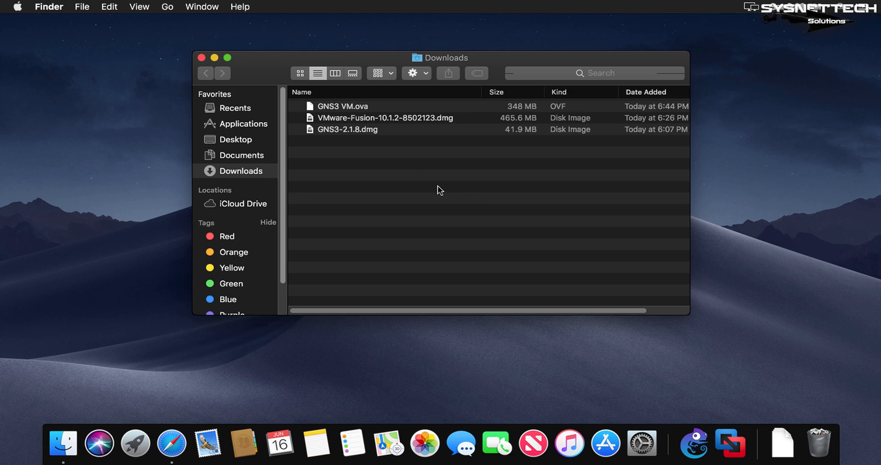
click(348, 106)
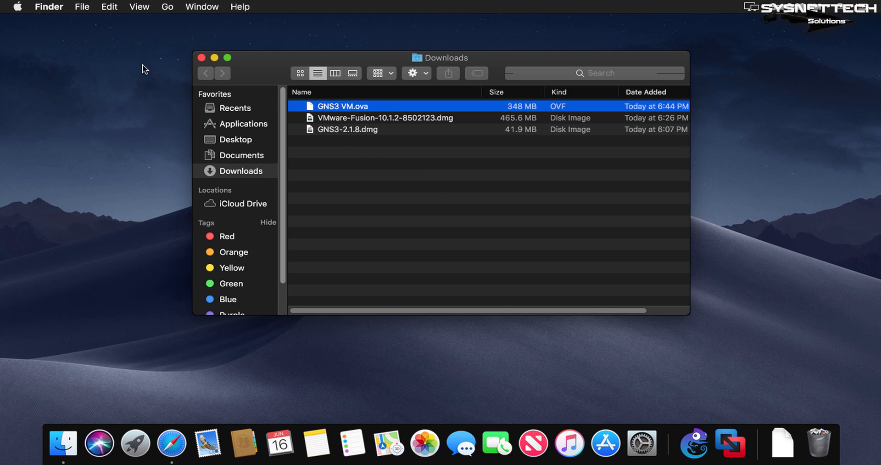
drag(330, 107, 845, 60)
click(201, 57)
drag(713, 132, 456, 100)
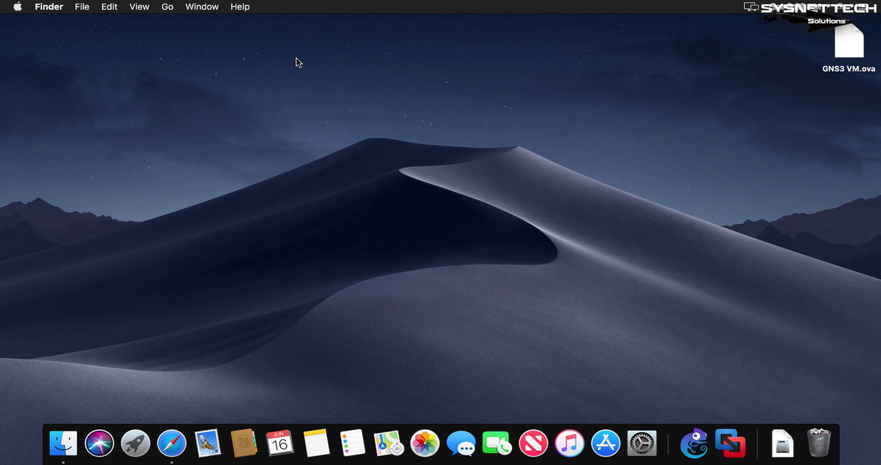
Launch VMware Fusion and choose importing an existing virtual machine as the installation method.
click(730, 441)
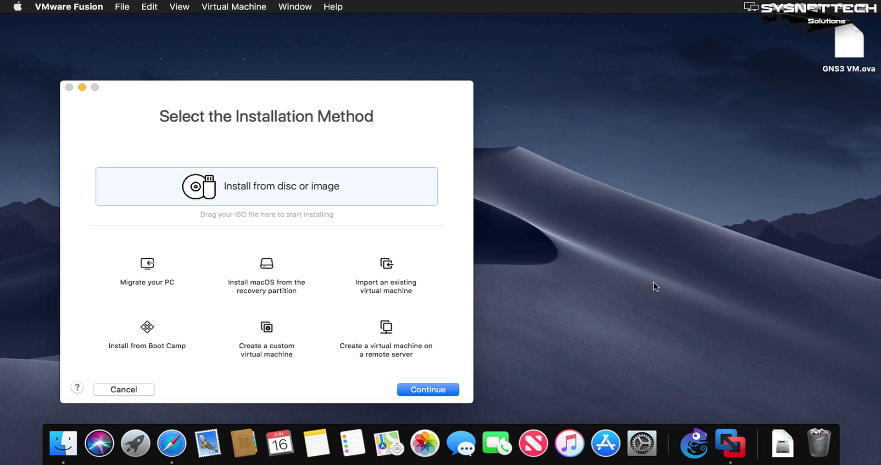
drag(253, 87, 346, 40)
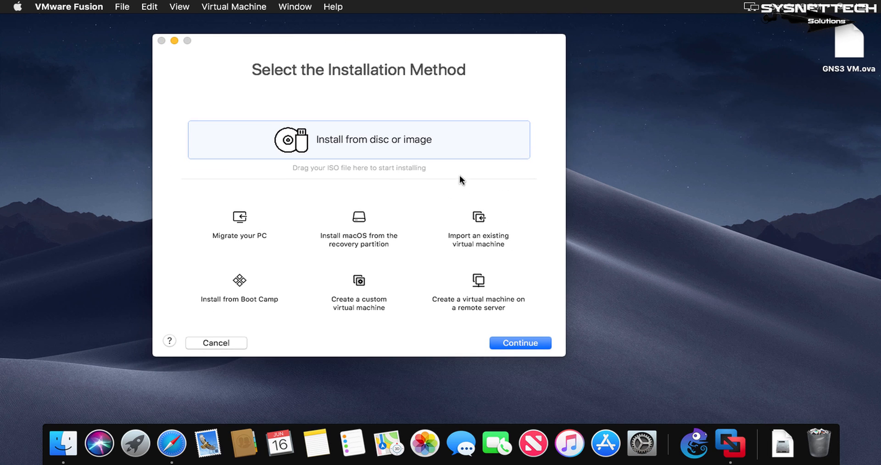
click(486, 221)
click(540, 340)
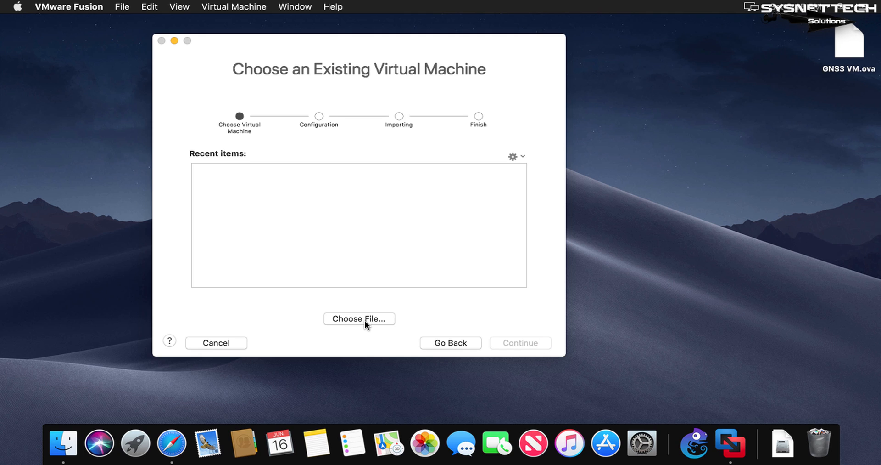
Import GNS3 VM.ova from the Desktop and save it as GNS3 VM in the Virtual Machines folder.
click(366, 321)
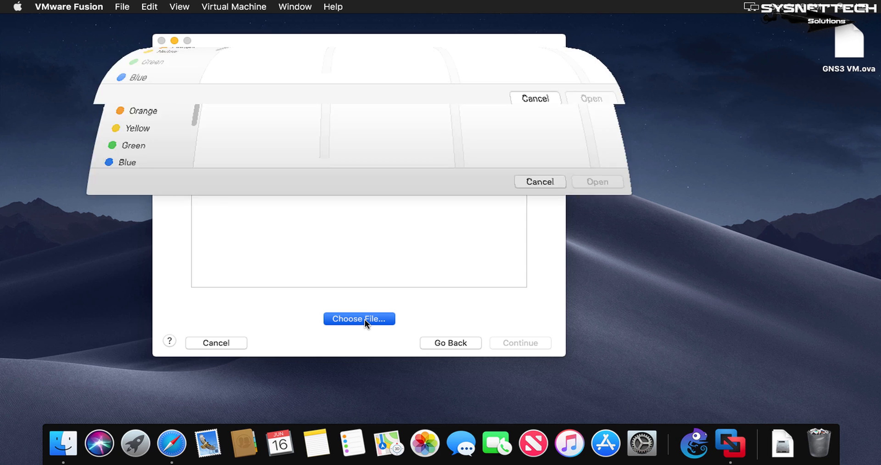
click(141, 129)
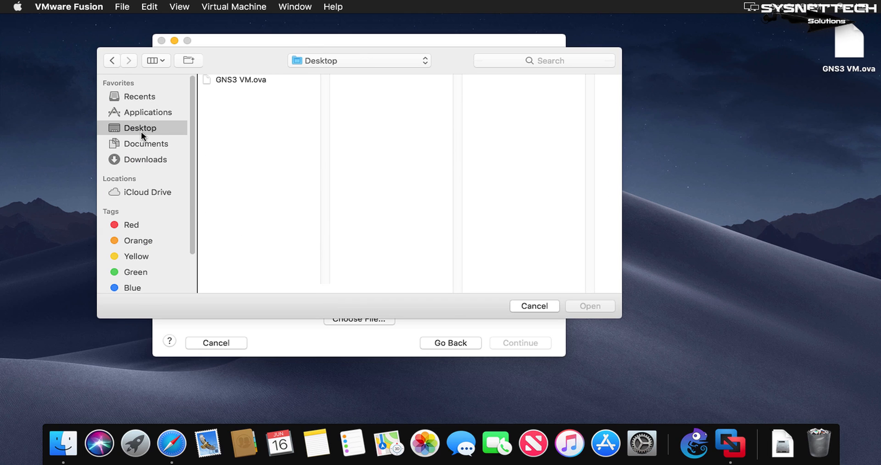
click(244, 79)
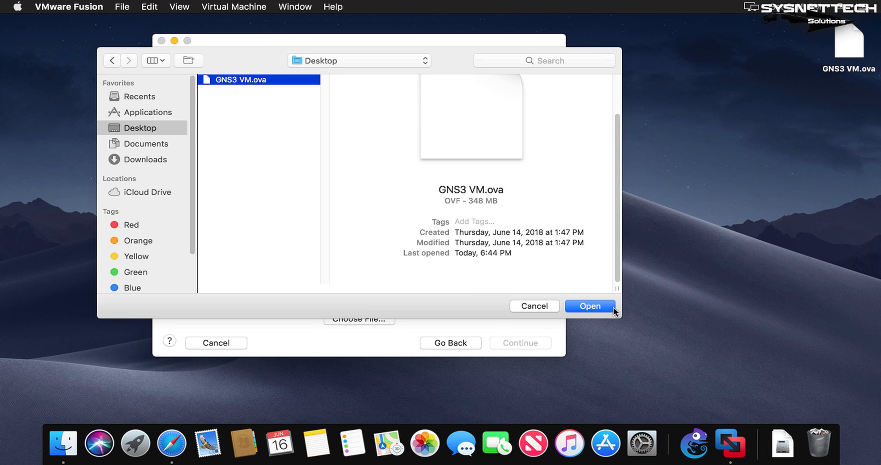
click(611, 306)
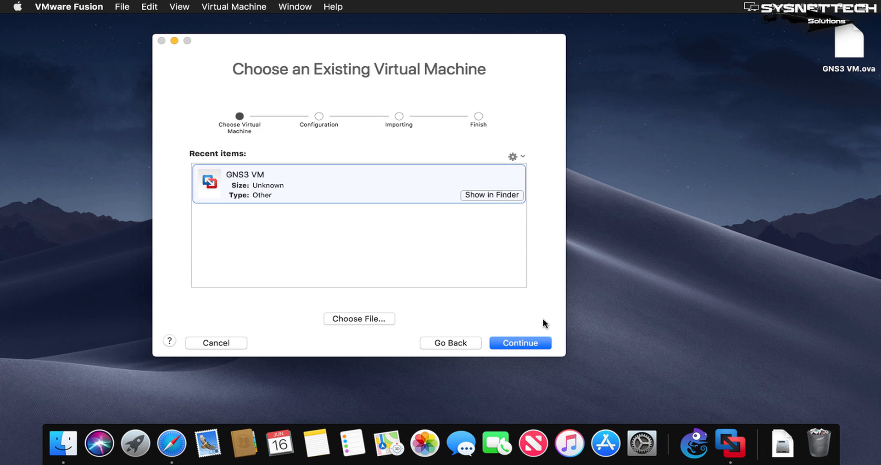
click(536, 343)
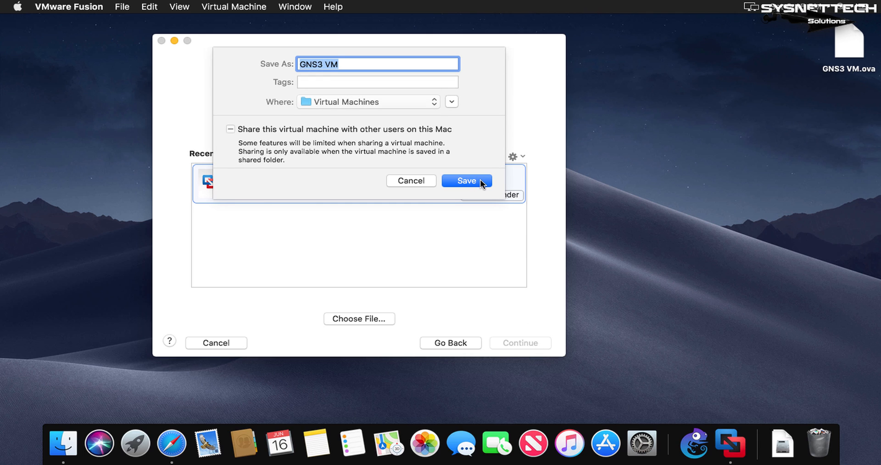
click(467, 181)
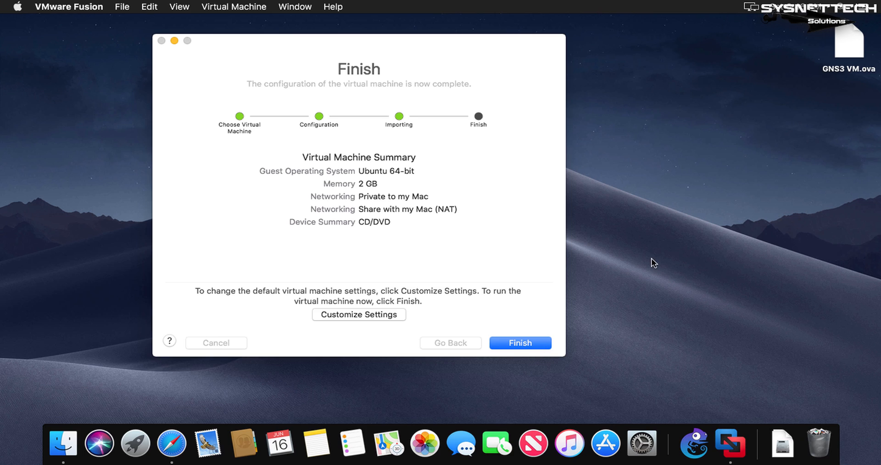
Finish the import, decline the virtual machine upgrade, and power on GNS3 VM, accepting the degraded-performance warning permanently.
click(533, 343)
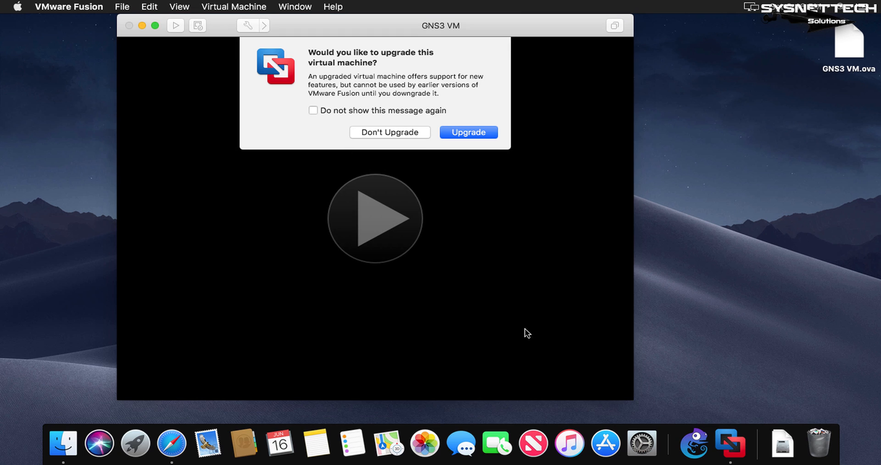
click(394, 134)
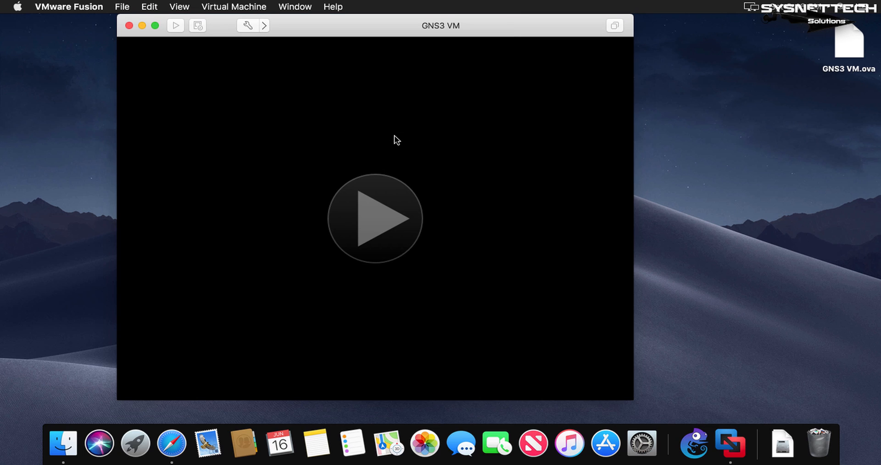
click(374, 213)
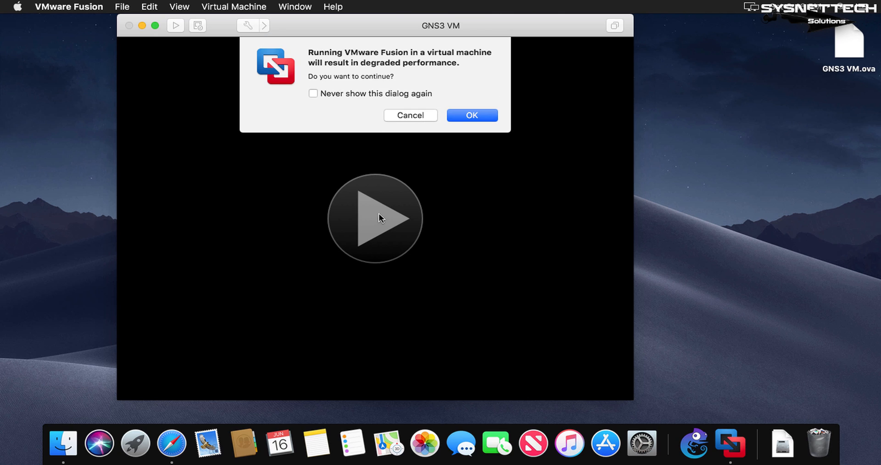
click(403, 92)
click(480, 112)
drag(499, 26, 633, 29)
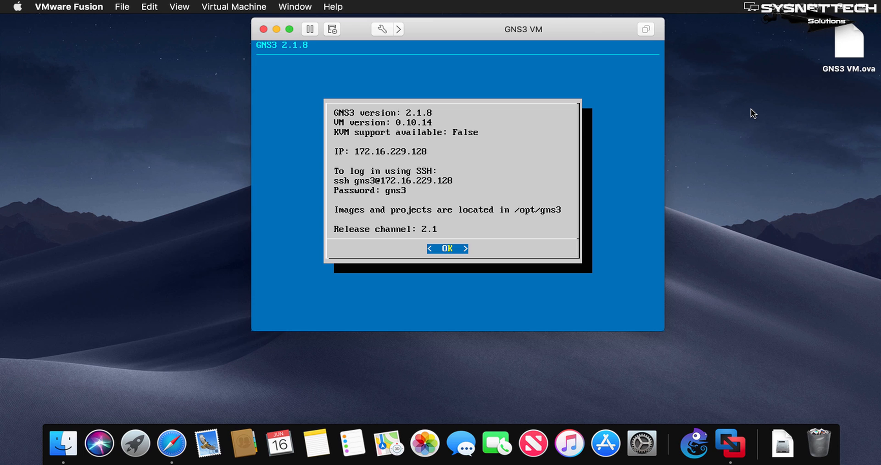
Dismiss the GNS3 VM information screen and shut down the virtual machine, suppressing future shutdown confirmations.
key(Return)
key(Return)
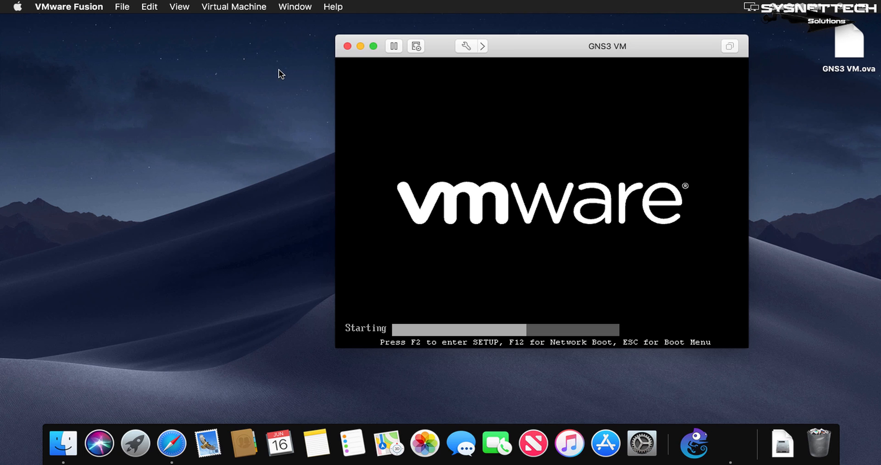
click(234, 8)
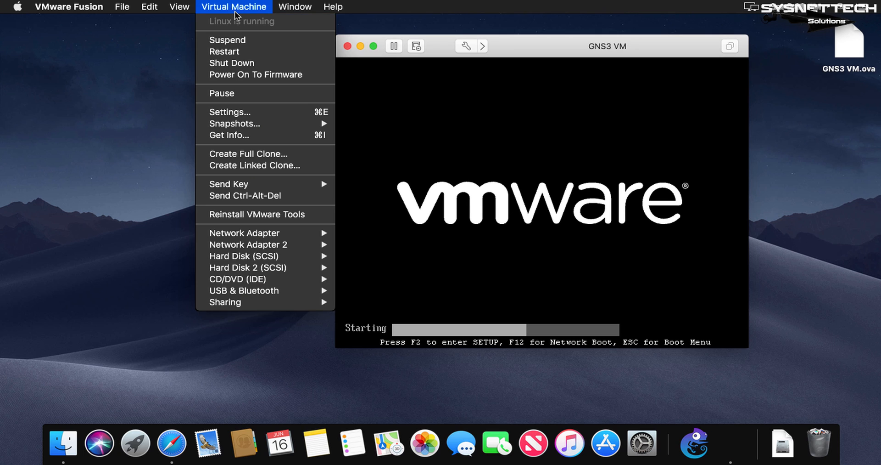
click(241, 63)
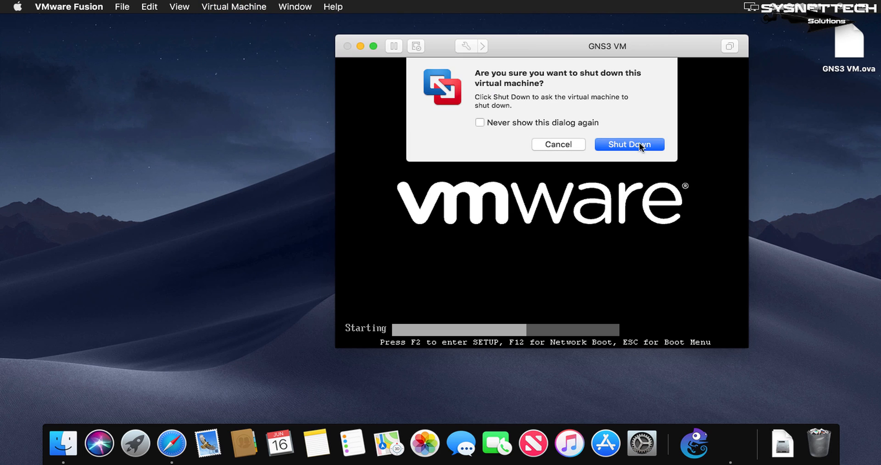
click(563, 122)
click(624, 143)
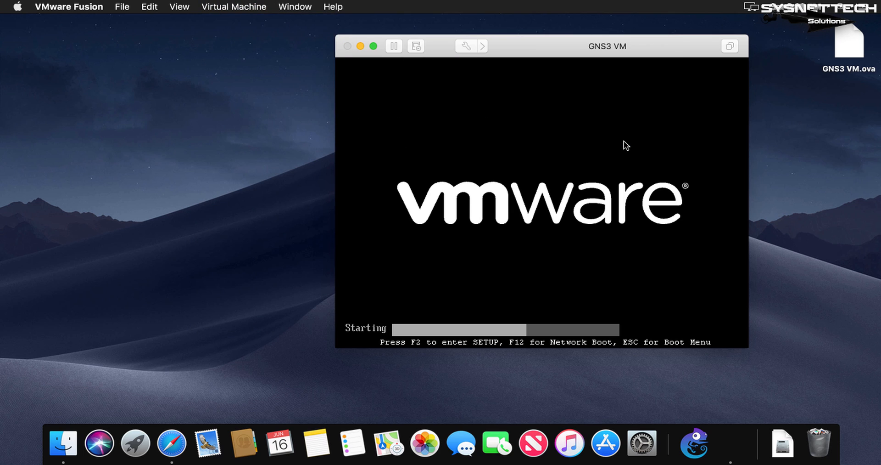
drag(634, 49, 689, 44)
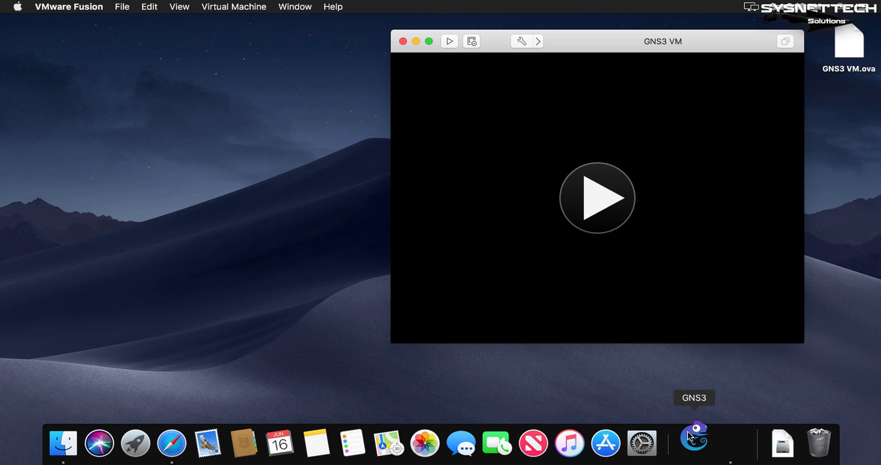
Launch GNS3 without creating a project and enable the GNS3 VM in its preferences, with VMware Fusion as the virtualization engine.
click(687, 430)
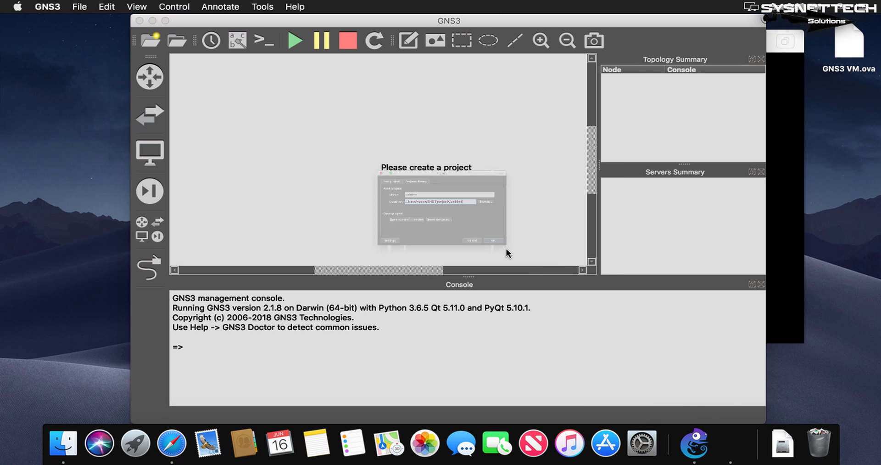
click(521, 293)
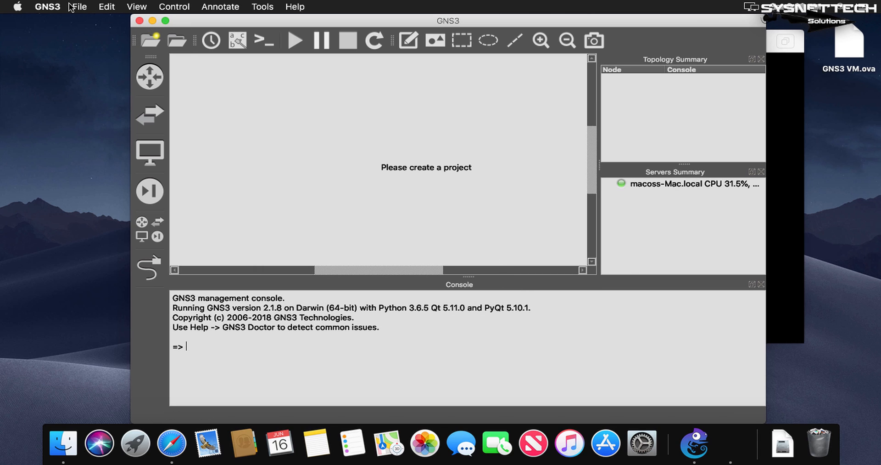
click(44, 6)
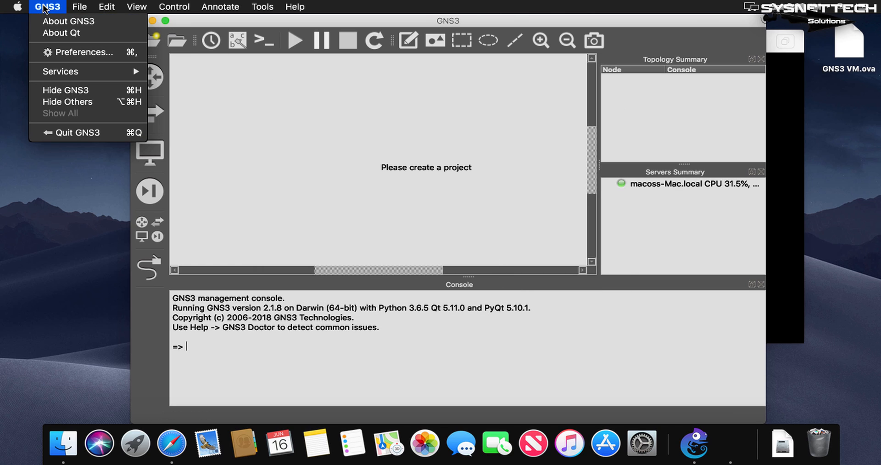
click(76, 52)
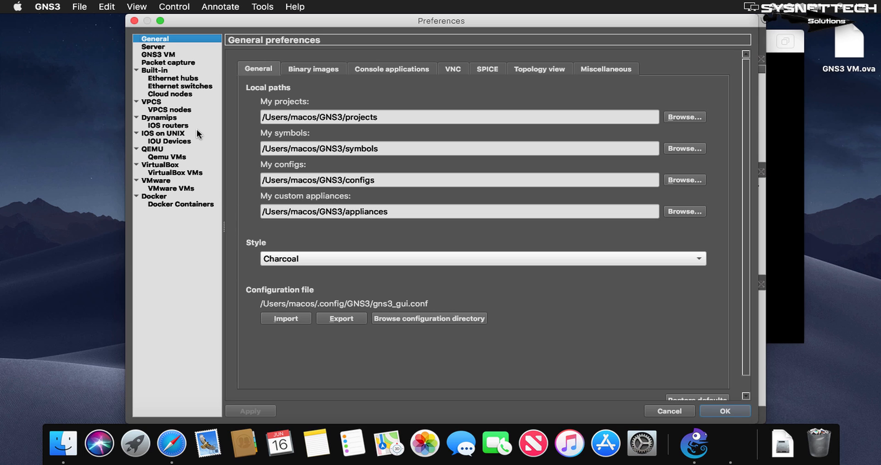
click(171, 54)
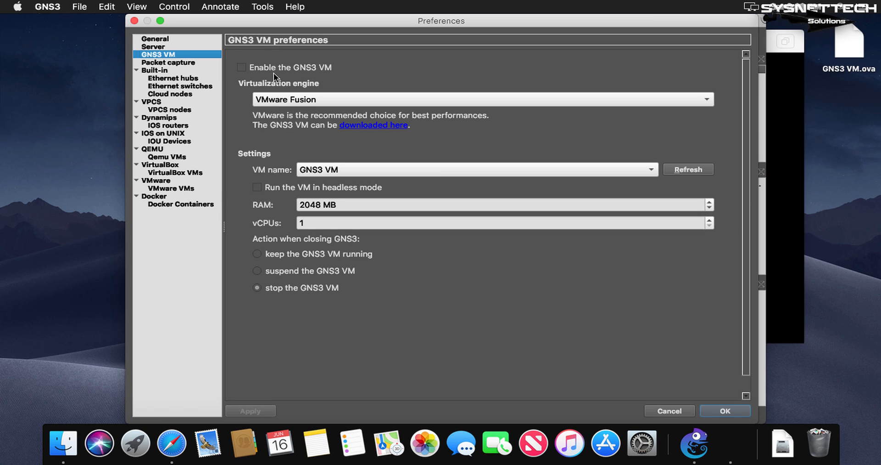
click(249, 67)
drag(425, 24, 302, 21)
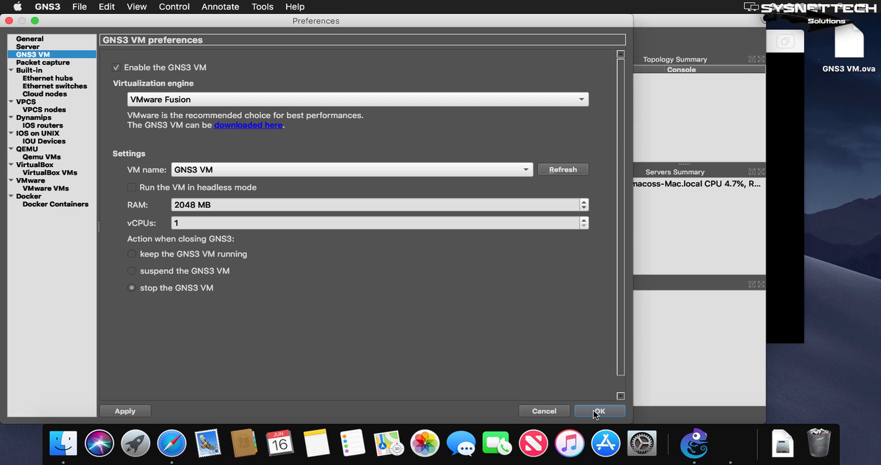
click(564, 101)
click(564, 101)
click(602, 410)
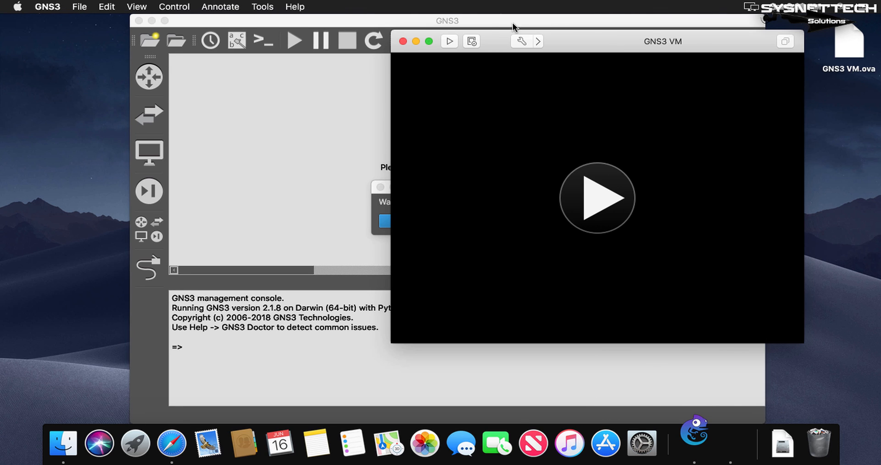
Decline the GNS3 VM upgrade without being asked again, and arrange the GNS3 and virtual machine windows side by side.
drag(513, 24, 322, 19)
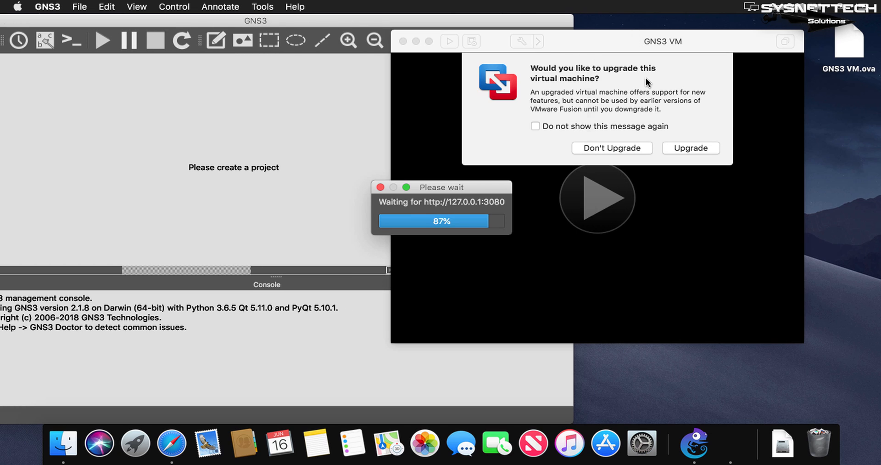
click(605, 125)
click(613, 148)
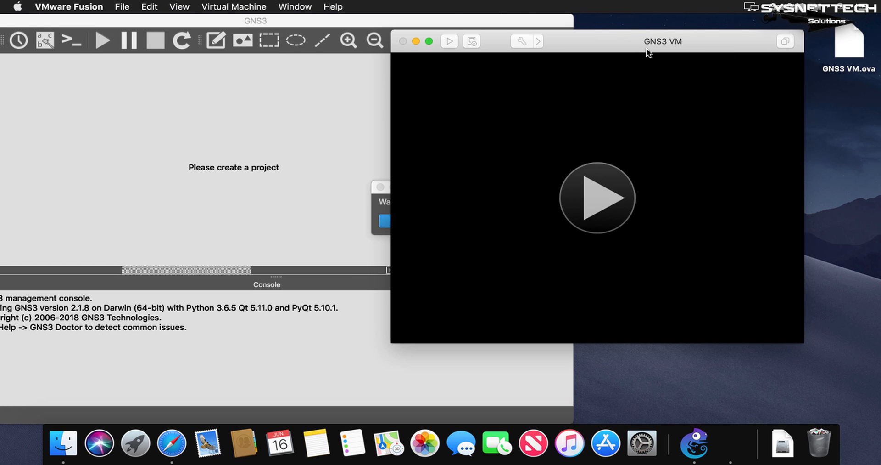
drag(647, 49, 722, 56)
click(410, 190)
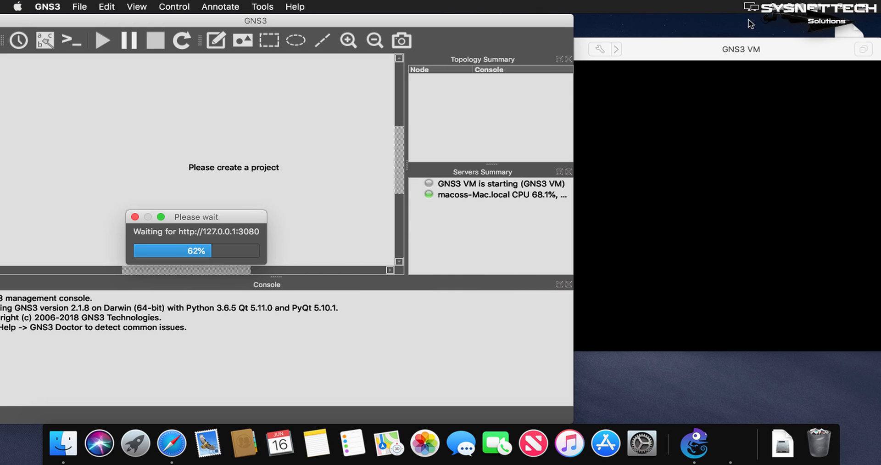
Check the started GNS3 VM's information screen, including KVM support, and its status in the GNS3 servers summary.
click(738, 46)
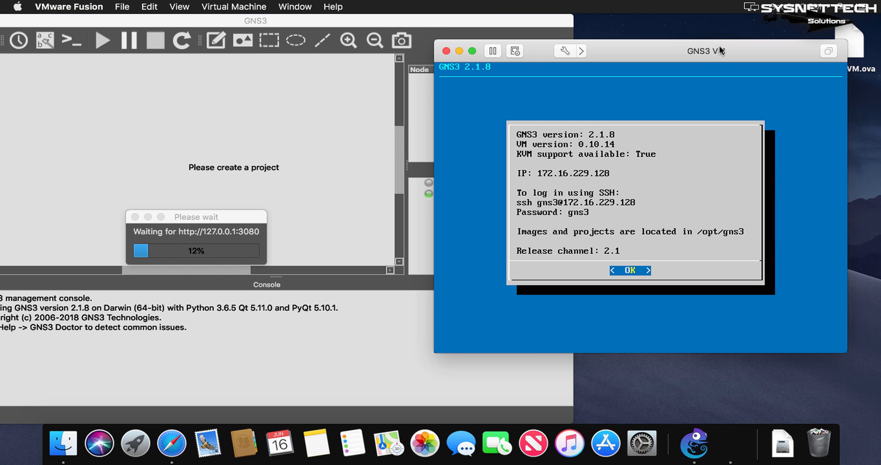
drag(629, 49, 654, 55)
click(453, 206)
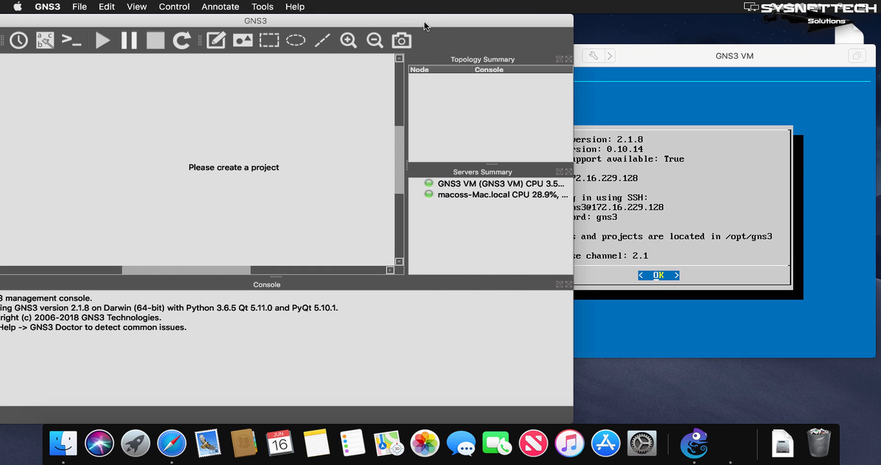
drag(424, 22, 633, 33)
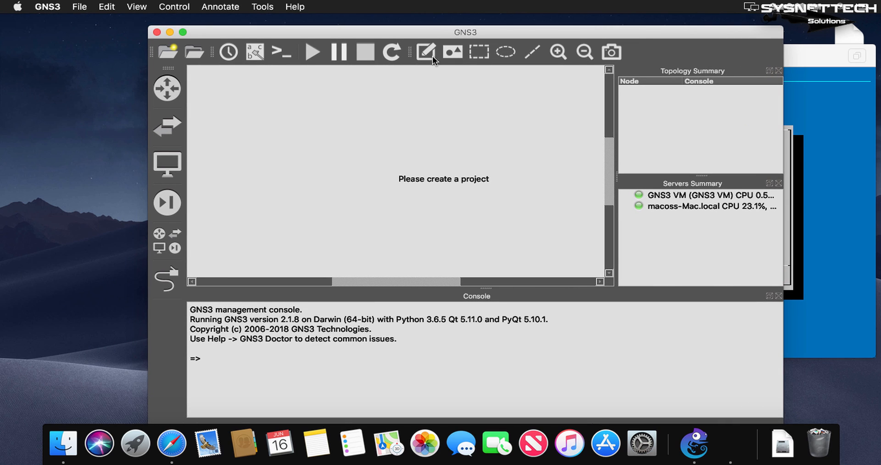
drag(442, 35, 287, 25)
Review the server assigned to the existing c7200 IOS router template in the GNS3 preferences.
click(47, 6)
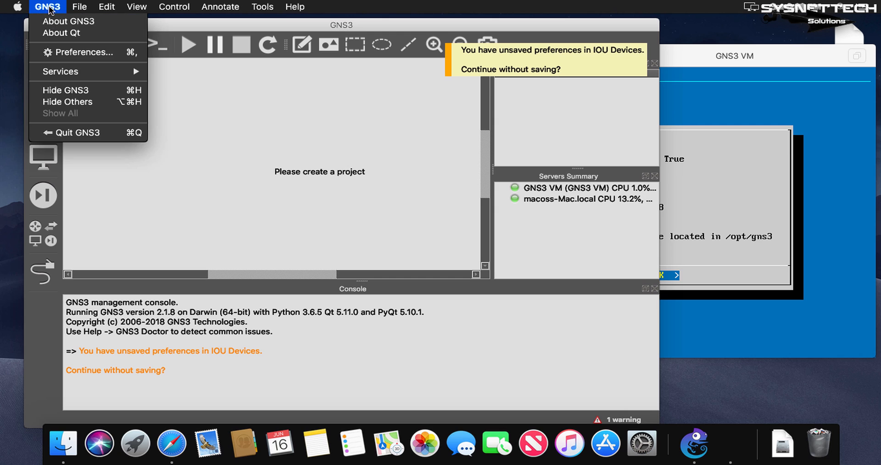
click(69, 53)
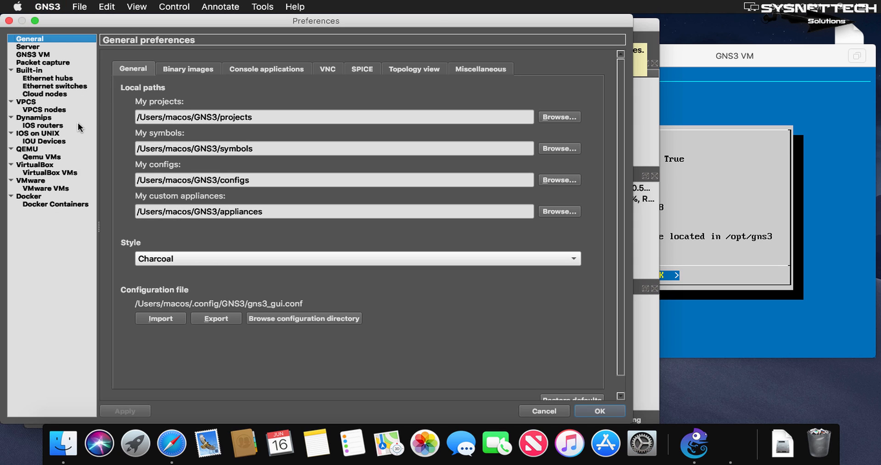
click(41, 125)
scroll(542, 263, down, 2)
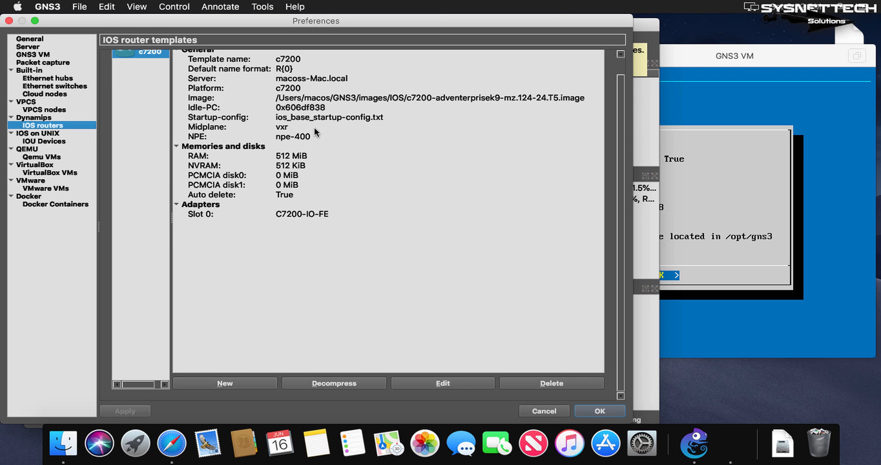
scroll(315, 128, up, 2)
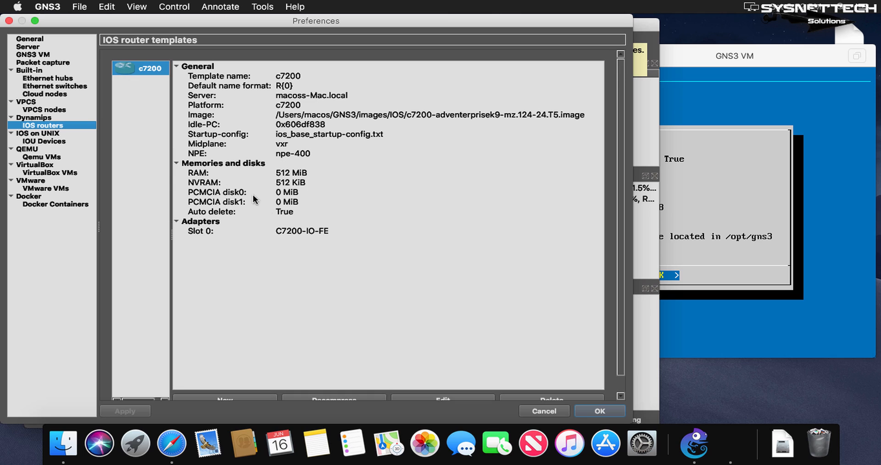
click(333, 97)
scroll(328, 252, down, 2)
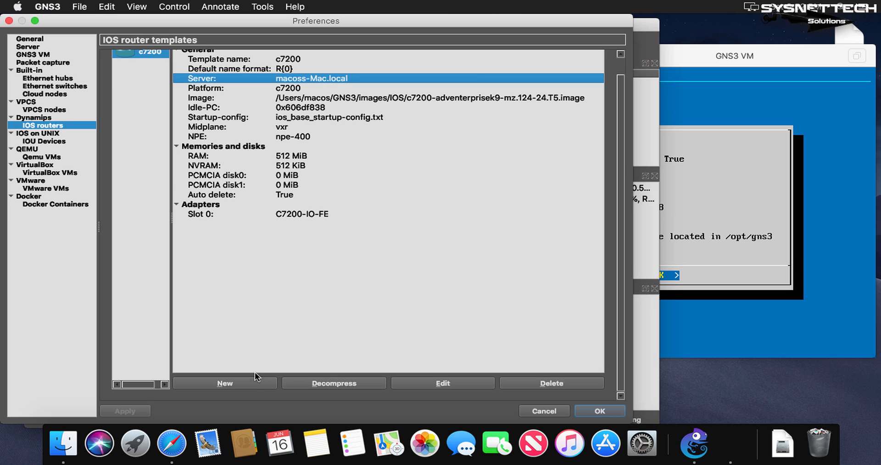
Start a new IOS router template that runs on the GNS3 VM, using the existing image c7200-adventerprisek9-mz.124-24.T5.image.
click(249, 383)
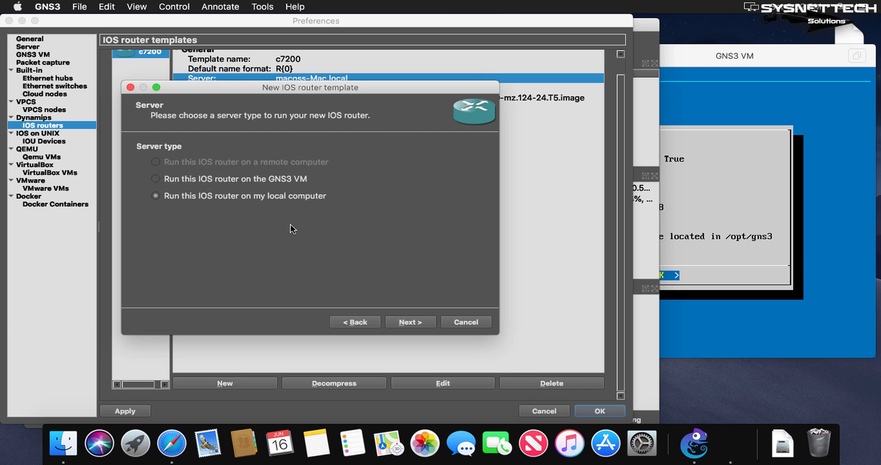
click(271, 175)
click(411, 321)
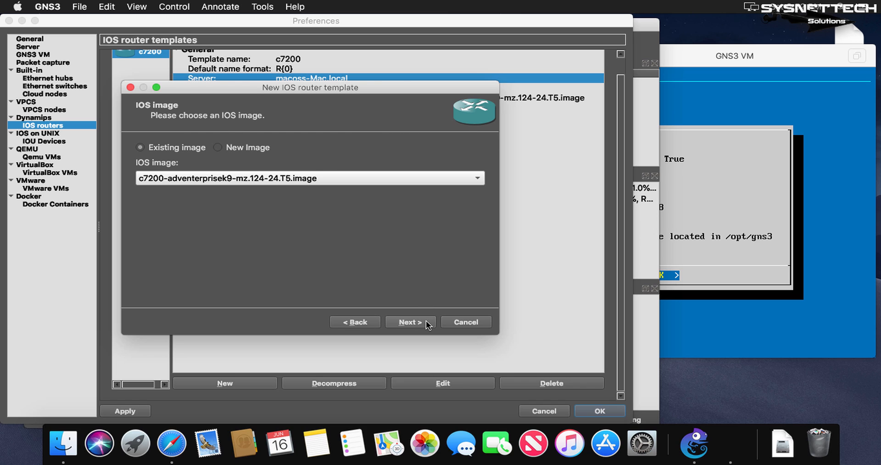
click(426, 320)
Name the new router template c7200VM, keep the c7200 platform, and accept the default memory.
click(426, 320)
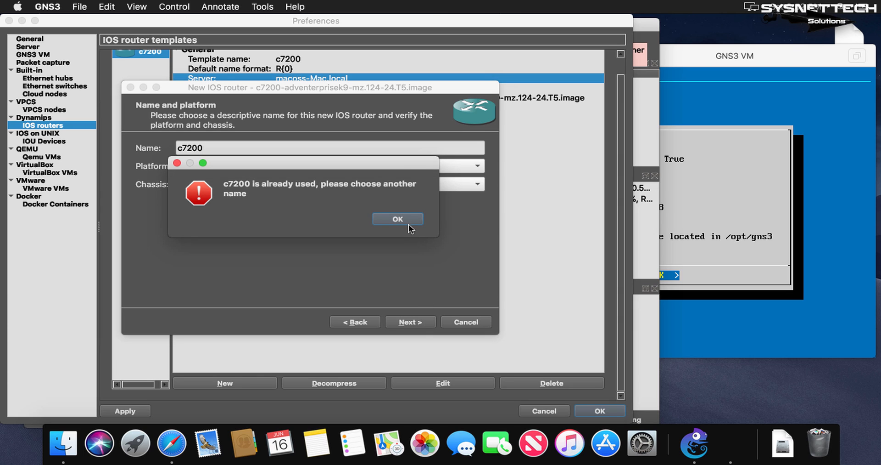
click(407, 222)
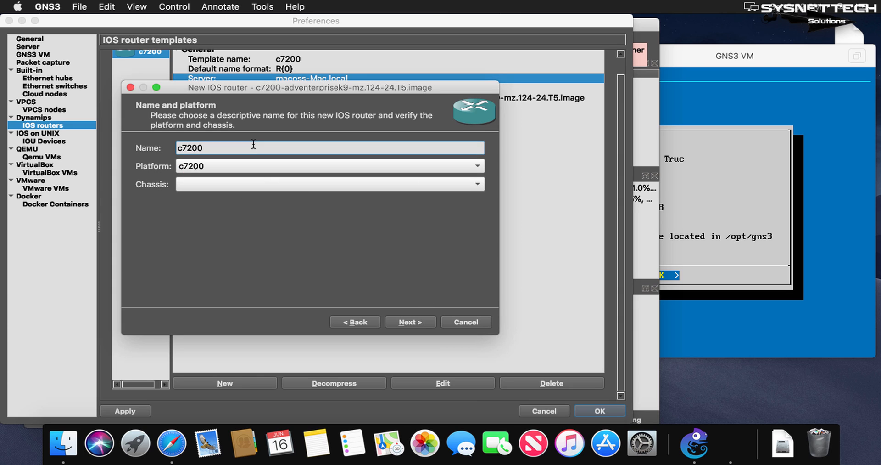
text(VM)
click(410, 321)
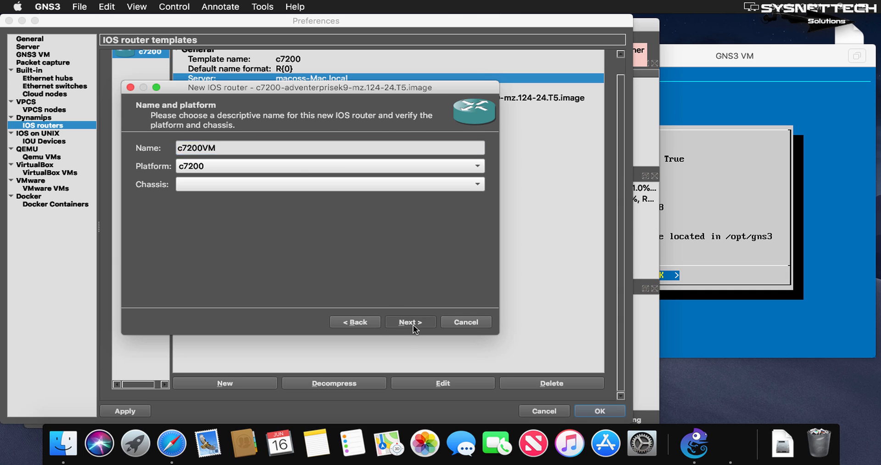
click(413, 324)
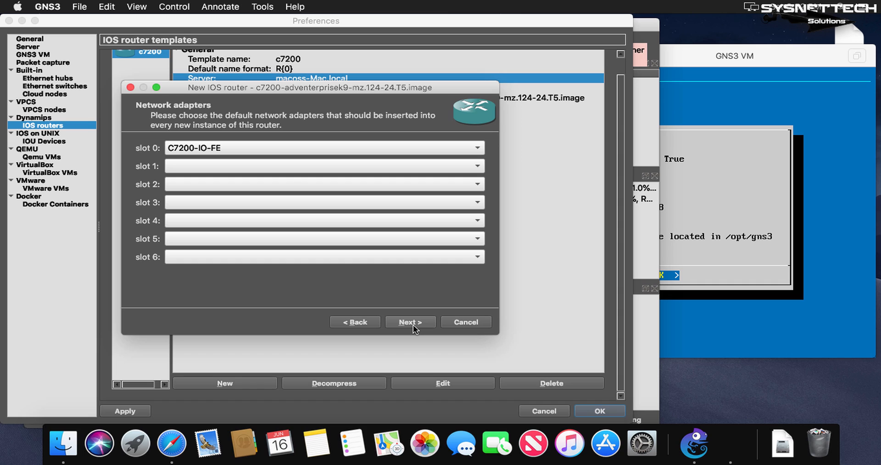
Keep C7200-IO-FE in slot 0, assign PA-4T+ to slot 1, and finish the router template with the default Idle-PC value.
click(286, 146)
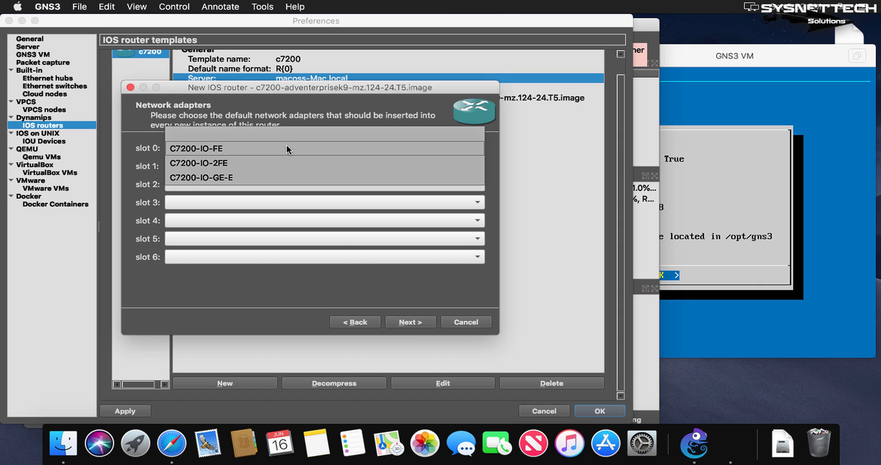
click(286, 146)
click(263, 165)
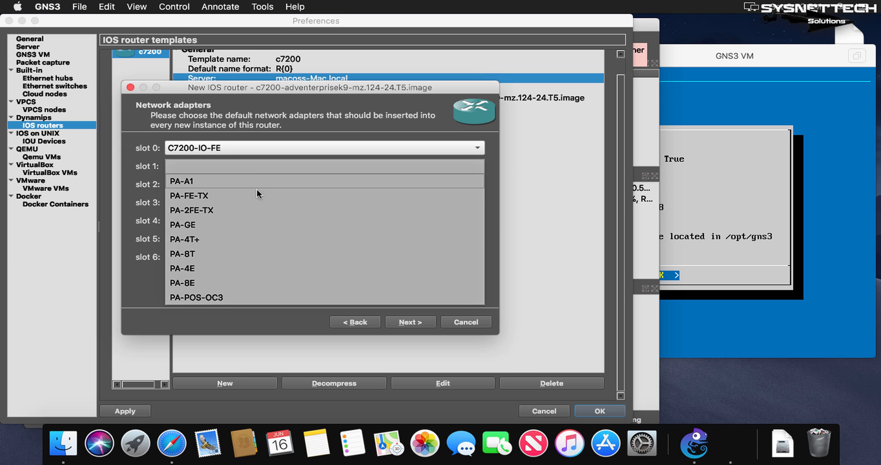
click(225, 239)
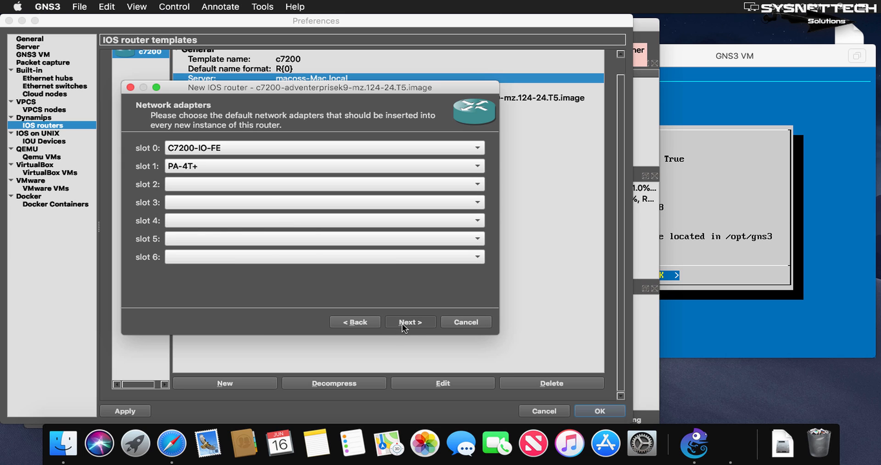
click(402, 322)
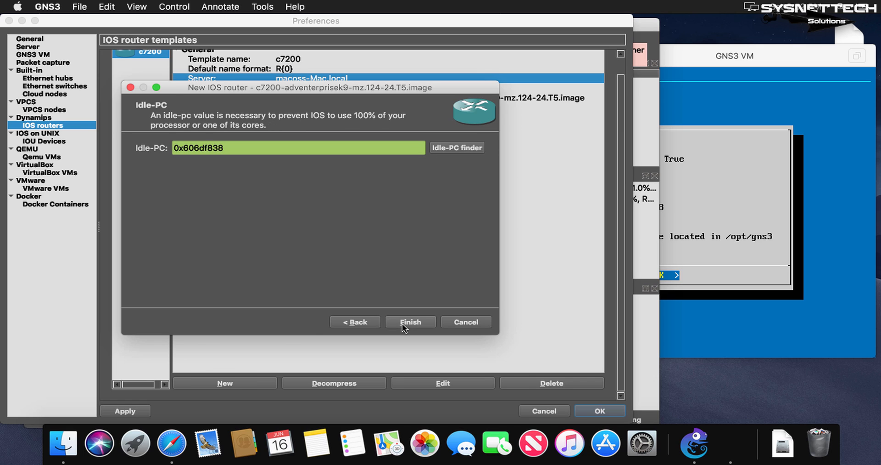
click(403, 322)
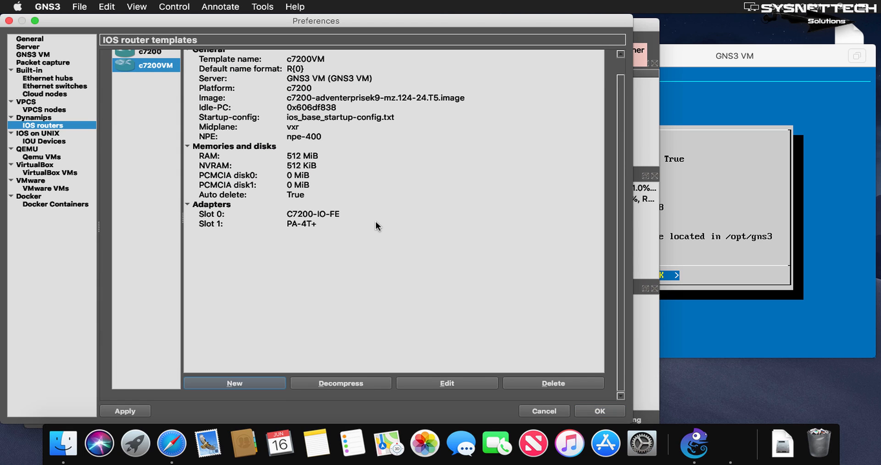
Compare the servers assigned to the c7200 and c7200VM templates, and save the preferences.
scroll(368, 193, up, 2)
click(154, 70)
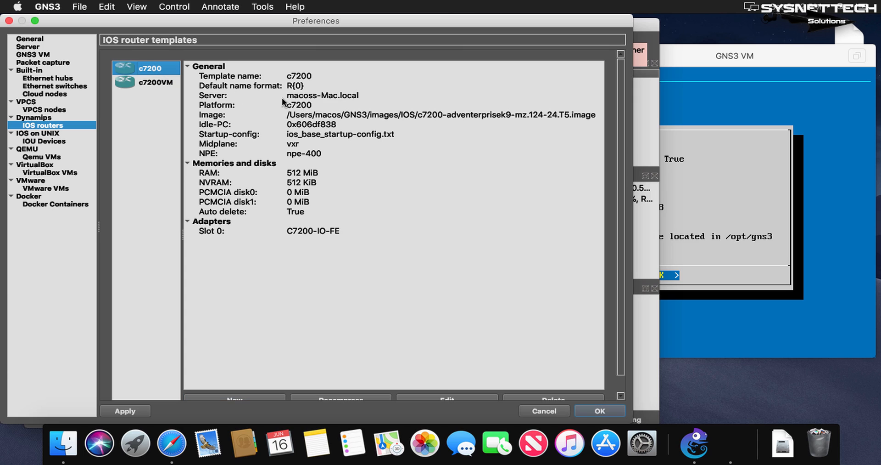
click(356, 98)
click(156, 81)
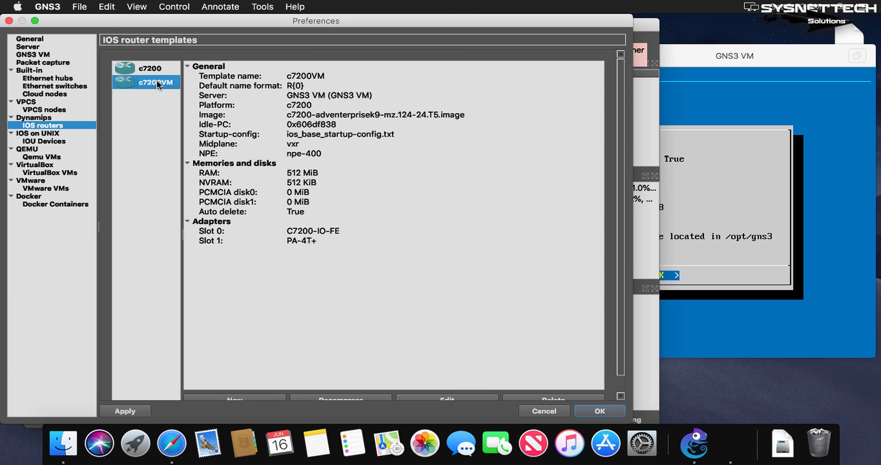
click(350, 98)
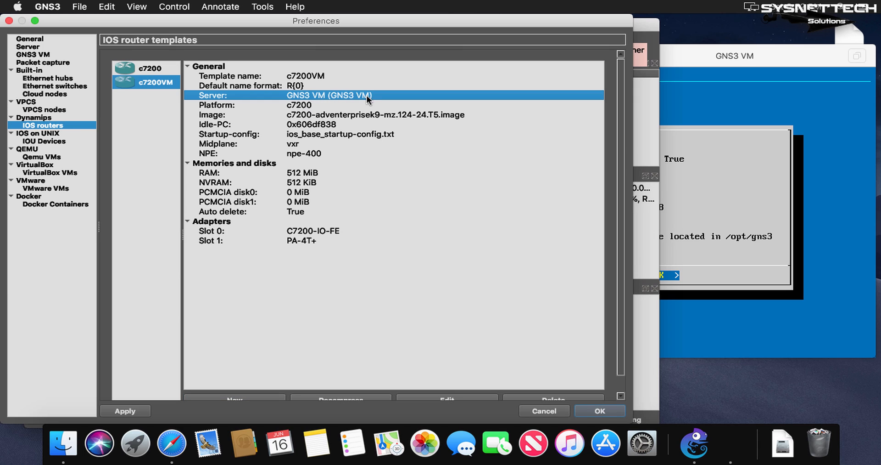
click(611, 411)
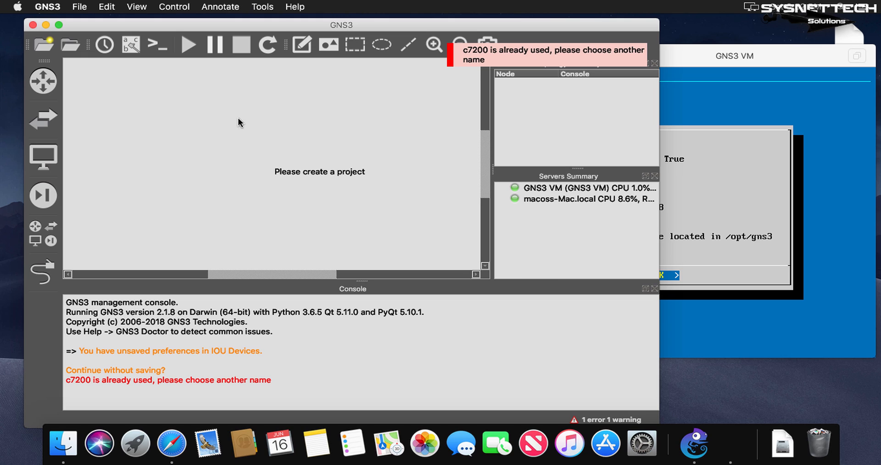
Try to place a c7200VM router in the workspace without an open project.
click(44, 80)
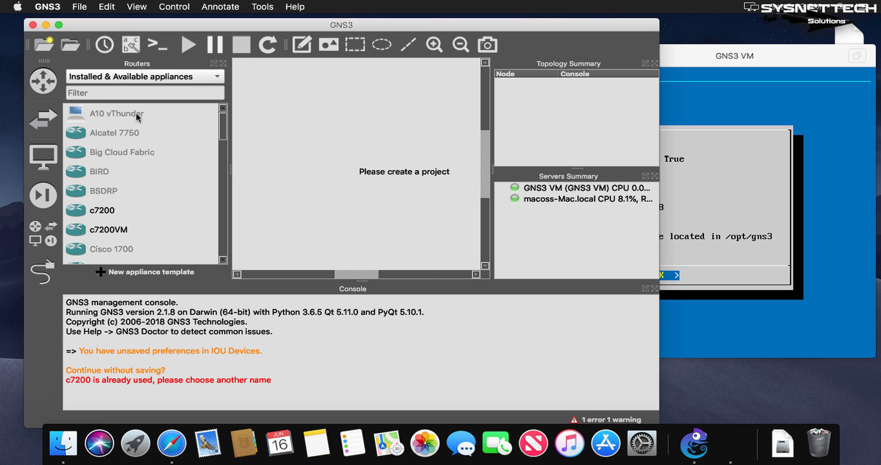
drag(109, 229, 289, 111)
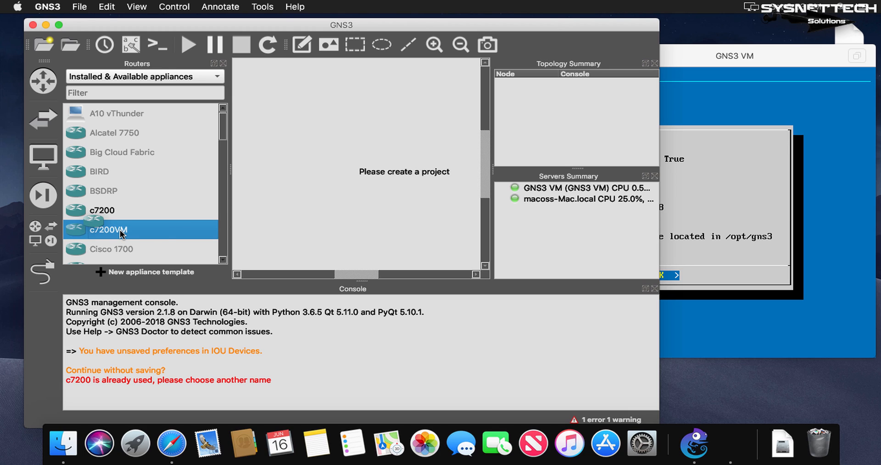
drag(122, 233, 296, 112)
click(223, 64)
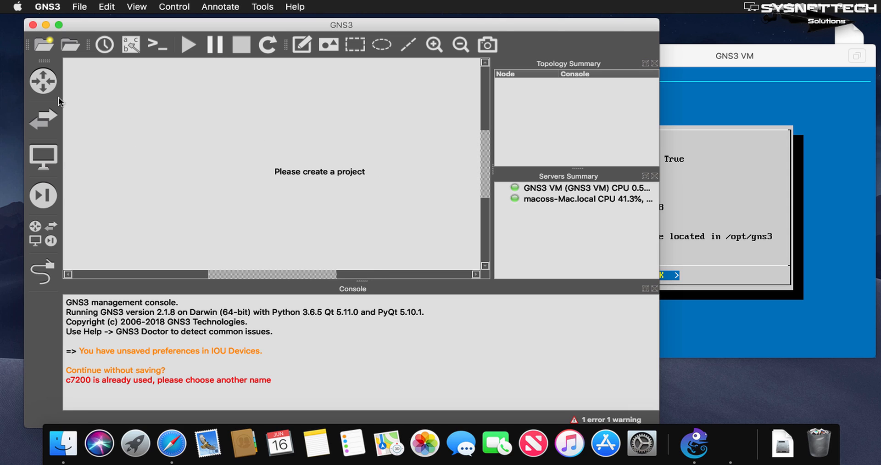
Create a blank project with the default name untitled and place a c7200VM router near the workspace's upper-left corner.
click(45, 43)
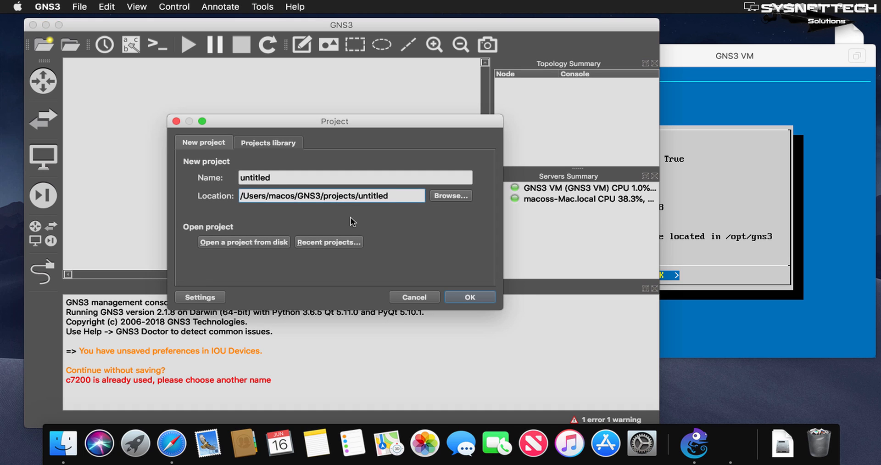
click(459, 296)
click(44, 81)
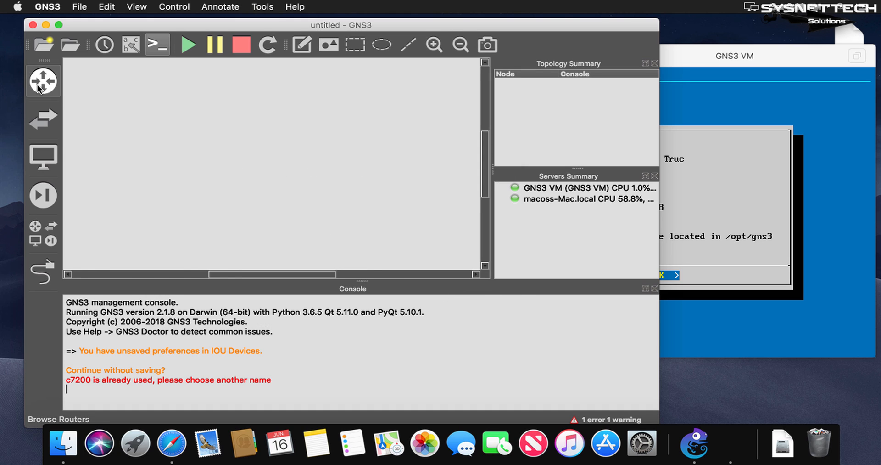
drag(157, 230, 276, 118)
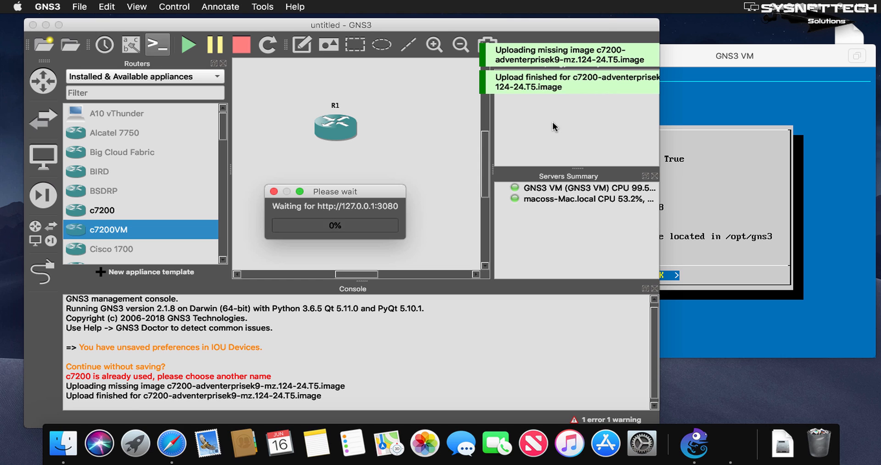
click(224, 63)
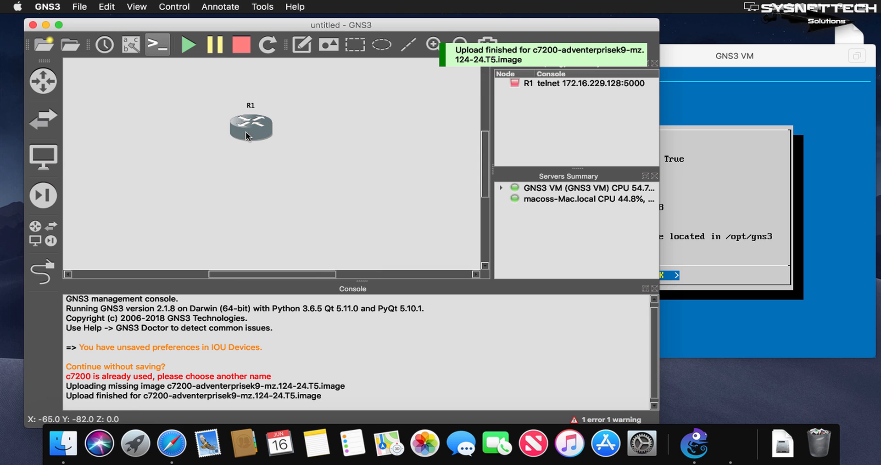
drag(246, 131, 101, 90)
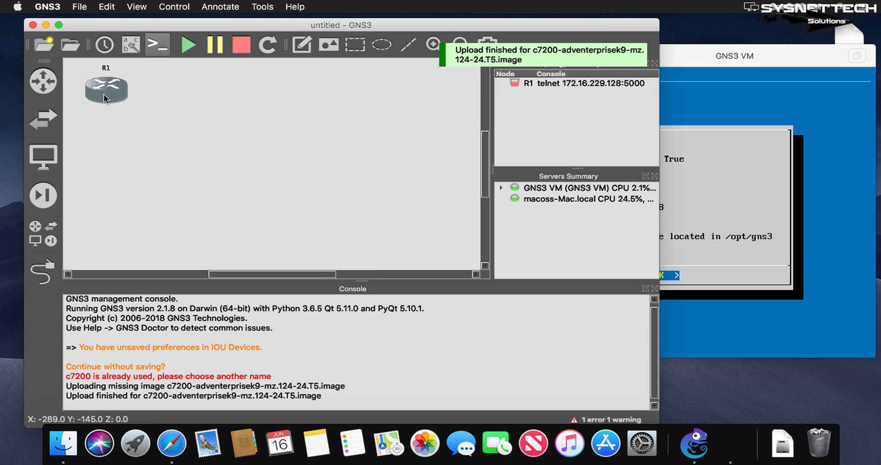
Review router R1's general, memory, slot, advanced and environment settings in its node properties.
double_click(104, 93)
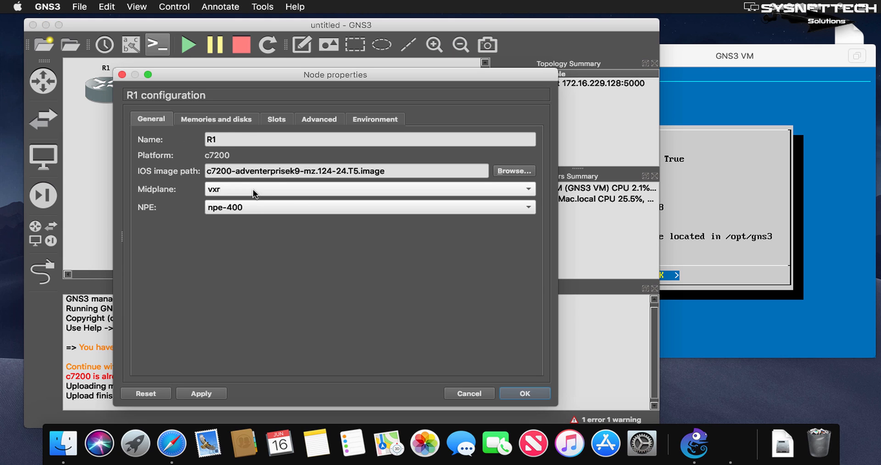
click(223, 120)
click(283, 121)
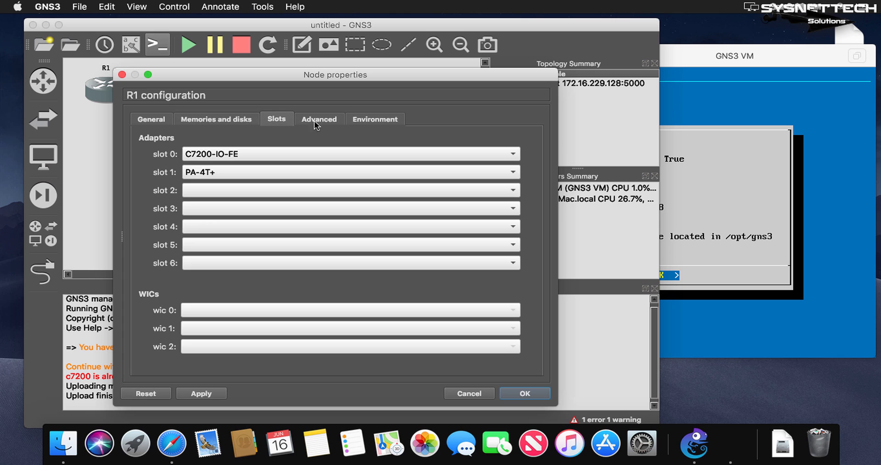
click(224, 120)
click(290, 118)
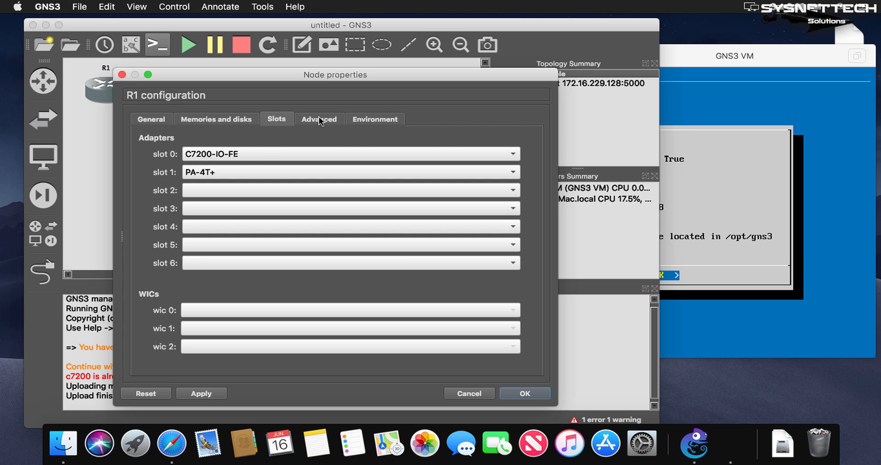
click(321, 120)
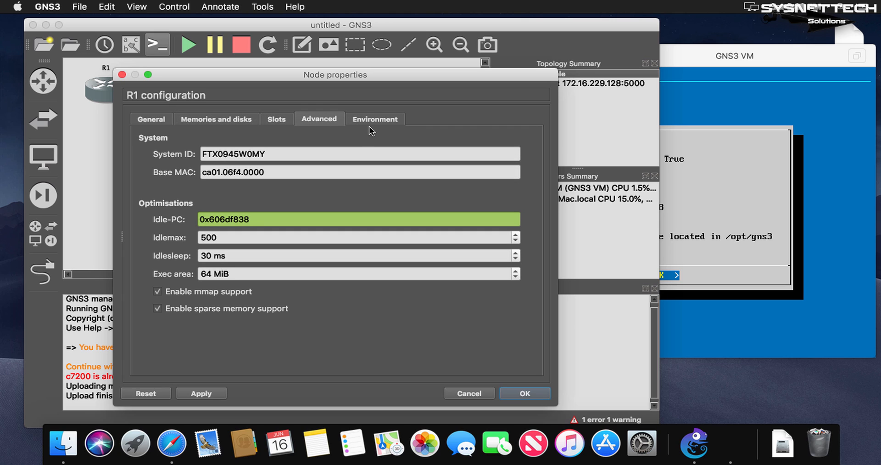
click(379, 120)
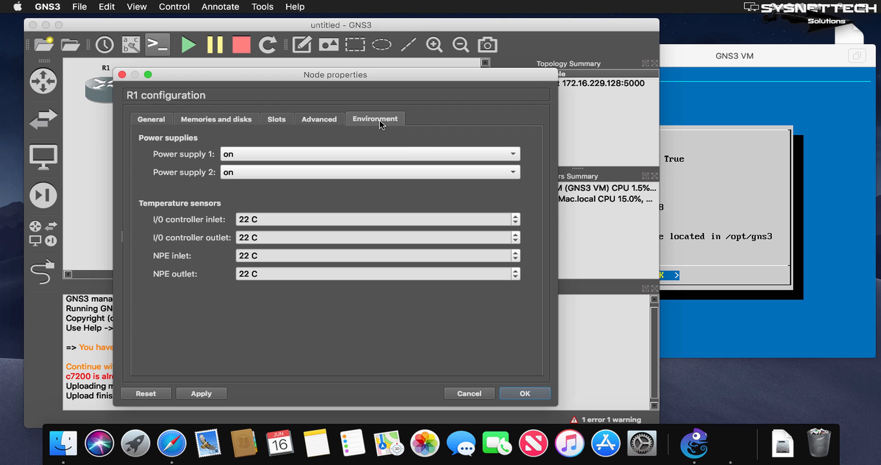
click(523, 393)
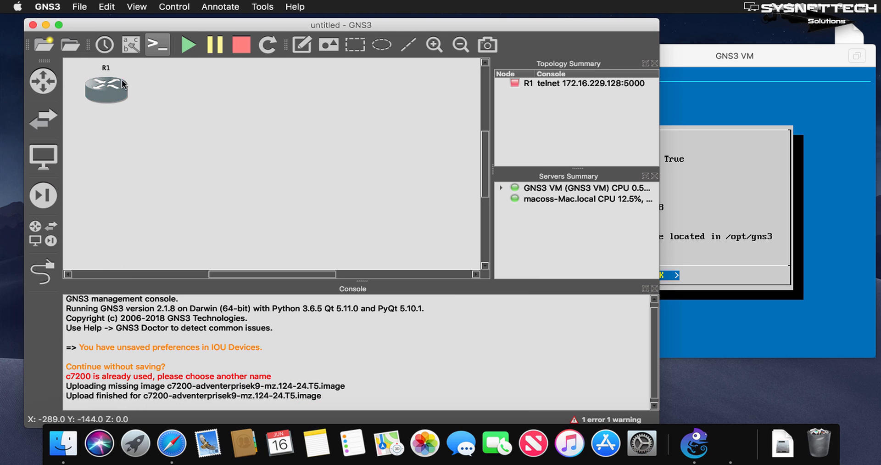
Start router R1, open its console, and check the image upload entry in the GNS3 management console.
click(187, 45)
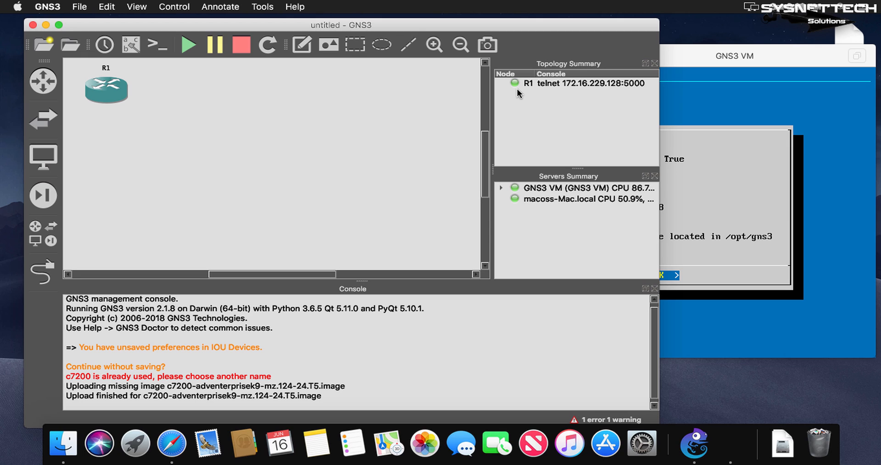
double_click(117, 91)
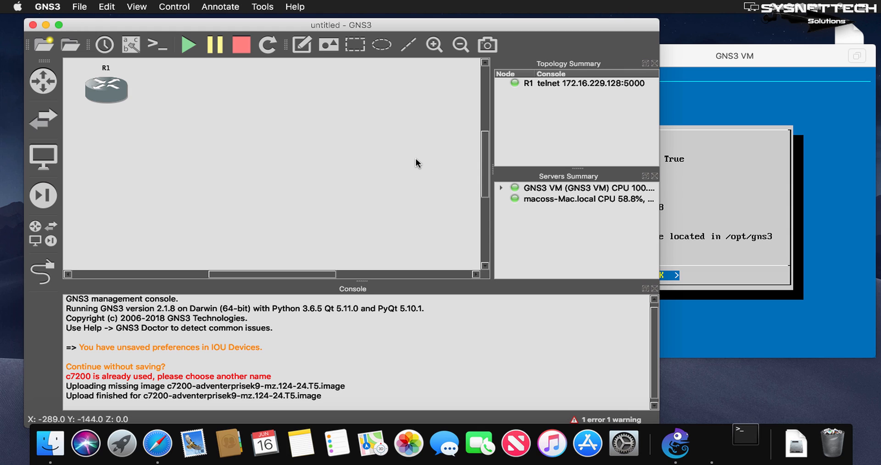
triple_click(176, 394)
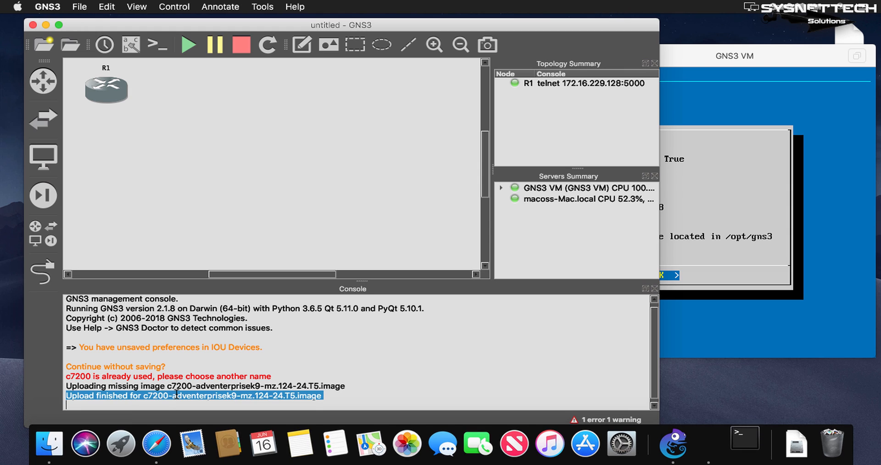
click(380, 387)
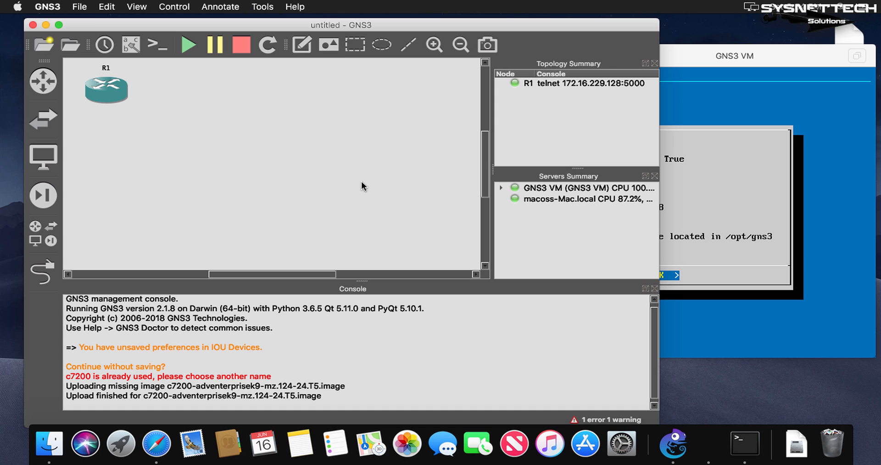
Clear the extra bash window out of the way and arrange R1's telnet console beside the GNS3 VM window.
click(731, 54)
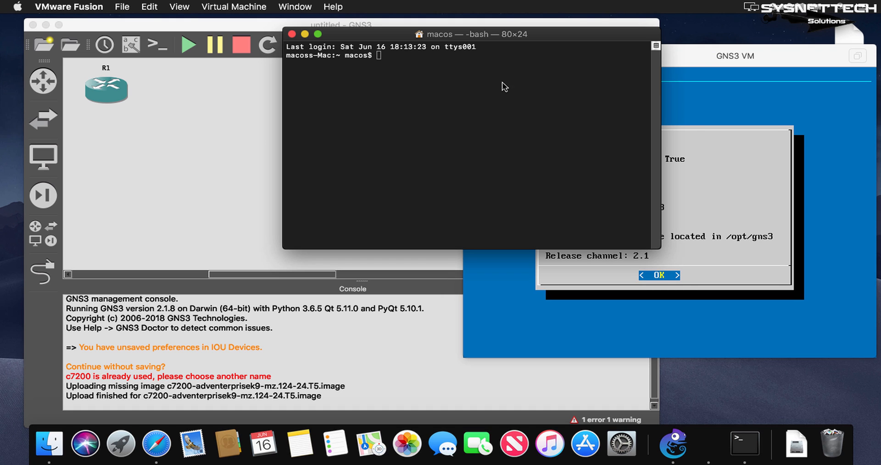
drag(489, 38, 345, 112)
click(156, 102)
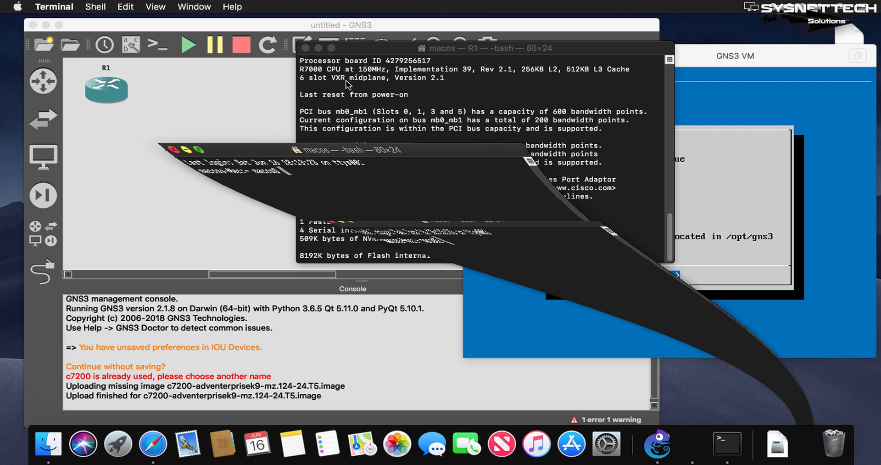
drag(490, 48, 463, 48)
drag(377, 52, 350, 36)
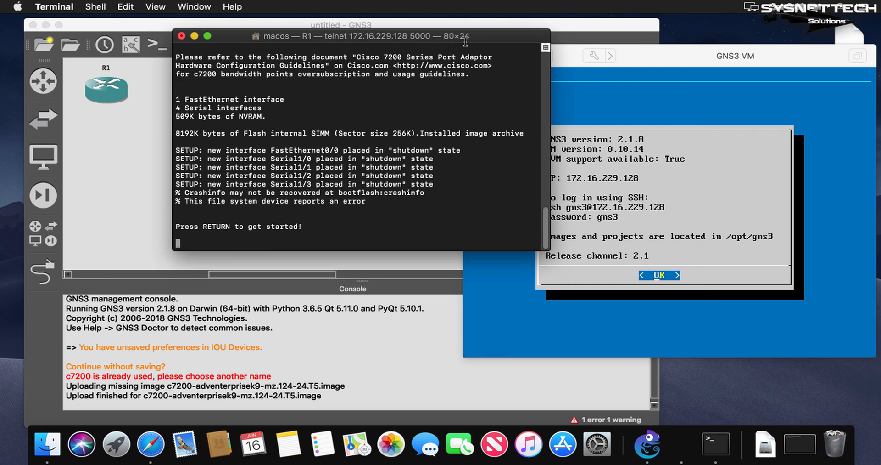
drag(466, 39, 515, 37)
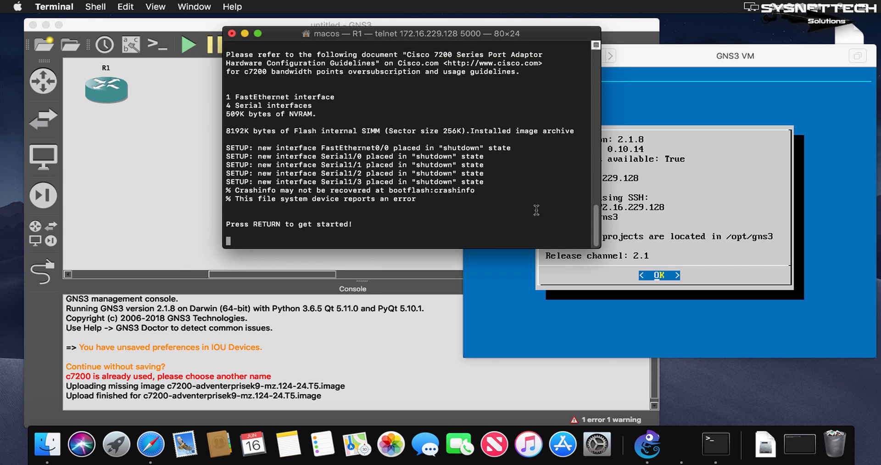
Activate the R1 console prompt and run show version to display the router's IOS details.
key(Return)
key(Return)
key(Return)
key(Return)
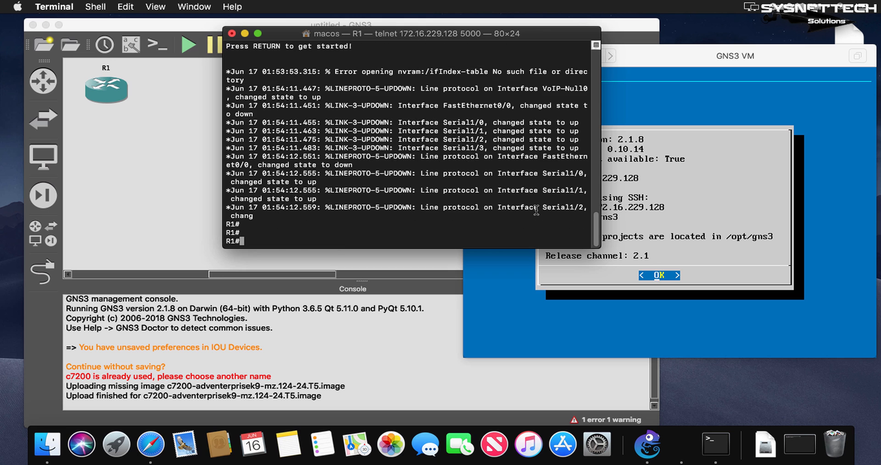
key(Return)
key(Return)
key(Return)
key(Return)
key(Return)
key(Return)
key(Return)
key(Return)
key(Return)
key(Return)
key(Return)
key(Return)
key(Return)
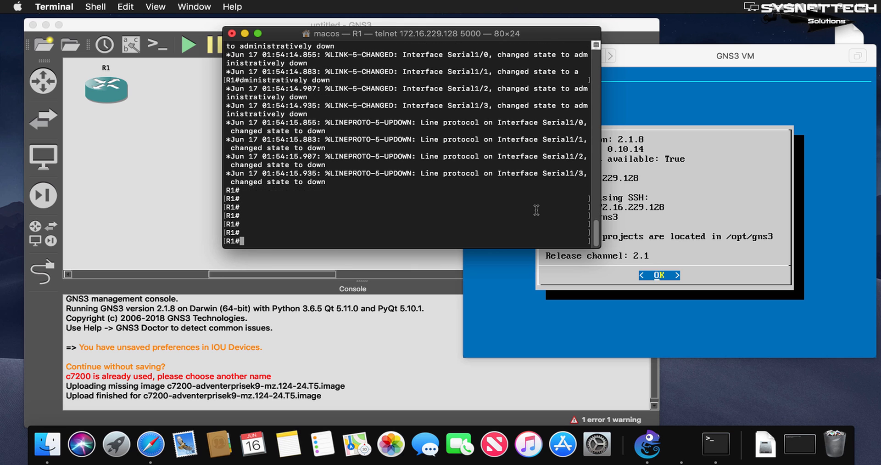
key(Return)
key(Return)
key(Return)
text(show )
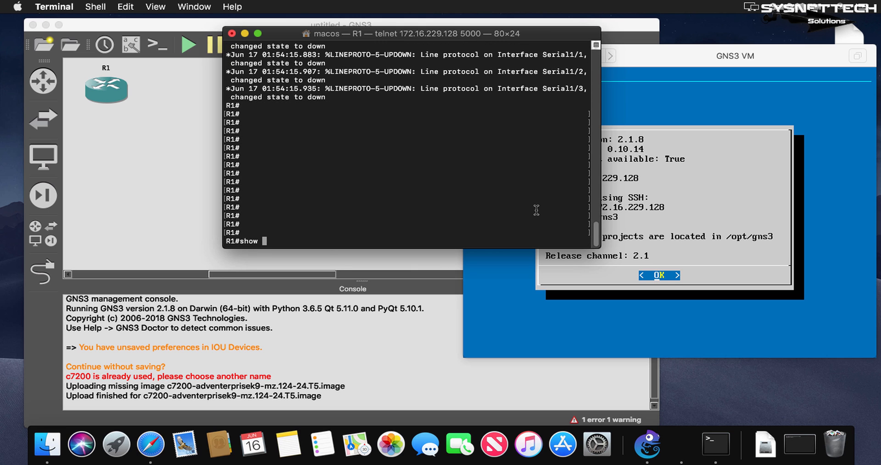
text(version)
key(Return)
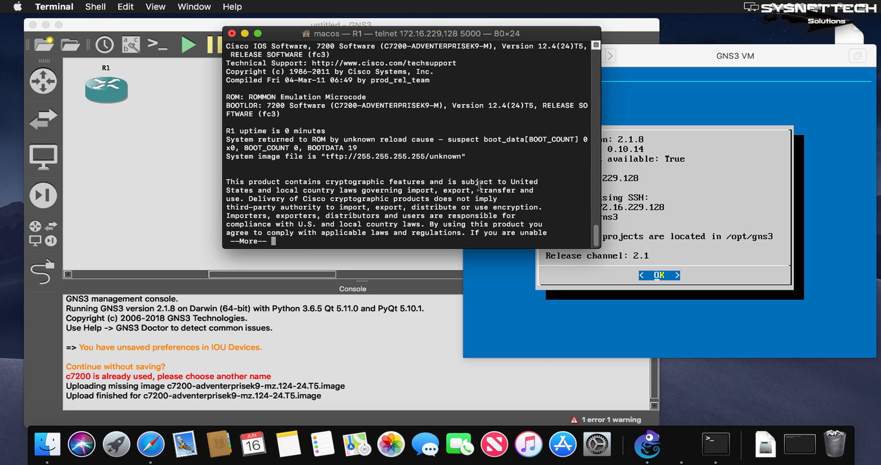
Examine the bootloader and Cisco IOS software version lines in R1's show version output.
triple_click(378, 105)
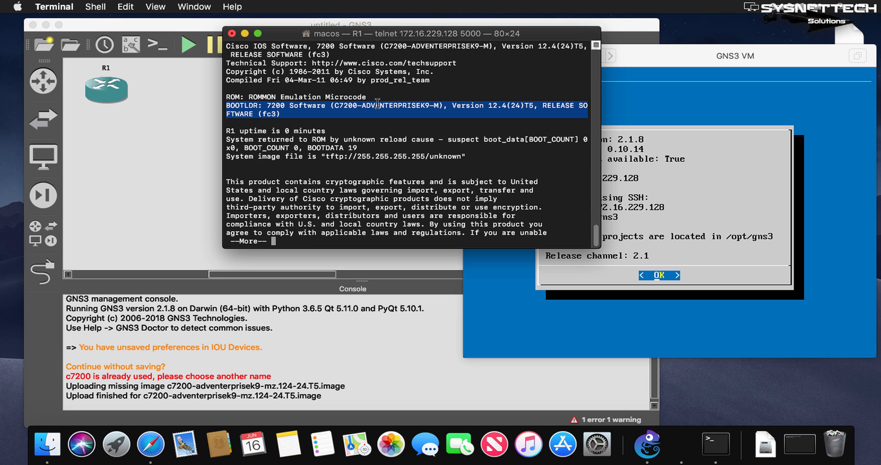
scroll(378, 108, up, 3)
scroll(367, 137, up, 1)
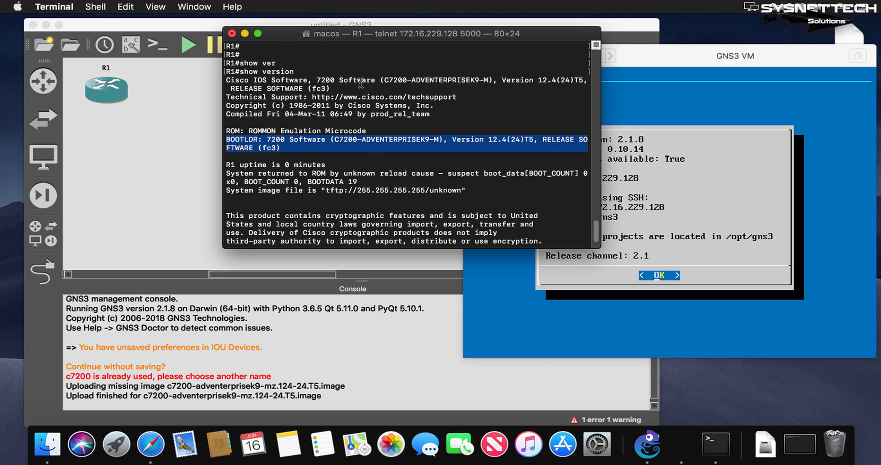
triple_click(356, 80)
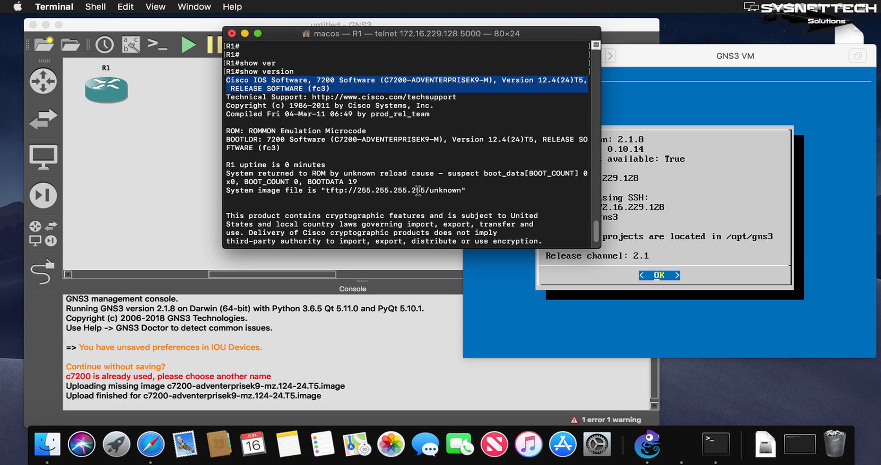
scroll(418, 190, down, 7)
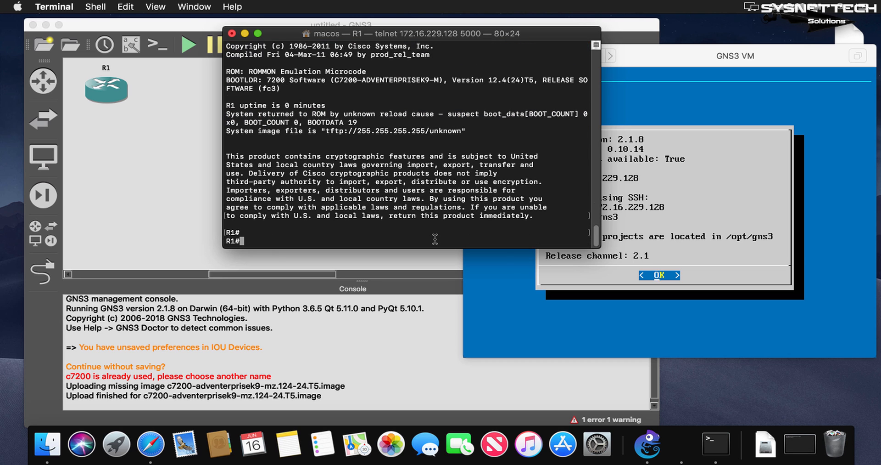
Return to the R1 prompt and run show run to display the router's running configuration.
key(Return)
key(Return)
key(Return)
key(Return)
key(Return)
key(Return)
text(show run)
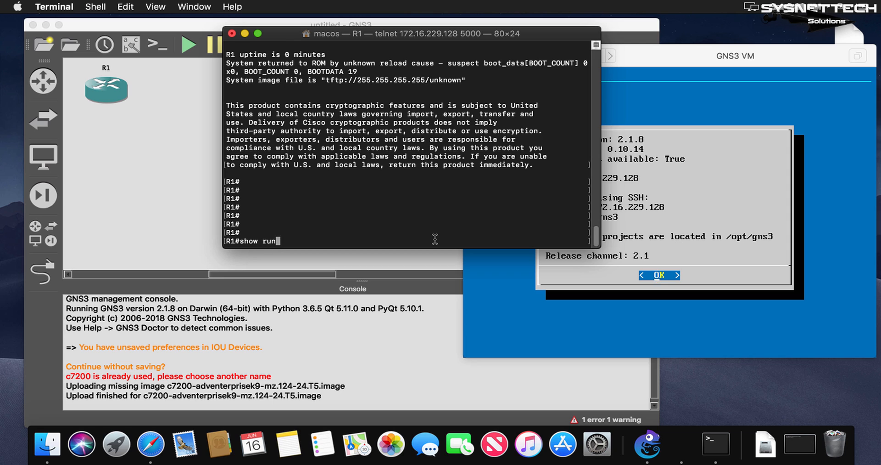
key(Return)
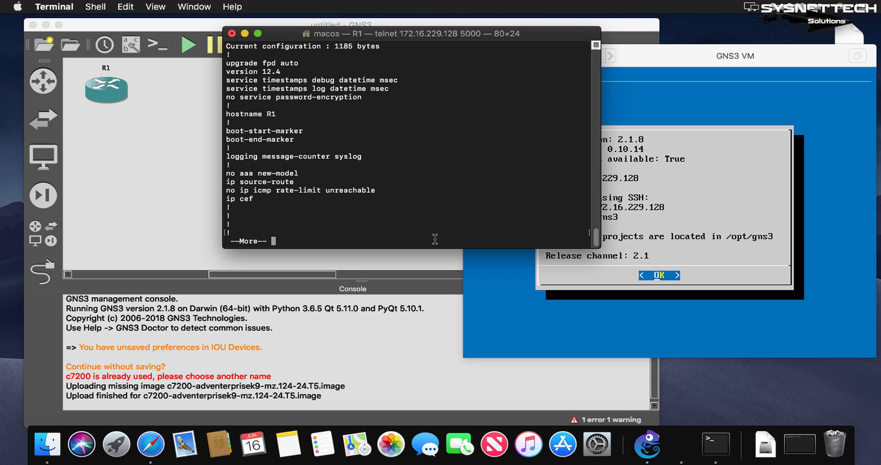
Page through R1's running configuration past the FastEthernet and Serial interface sections, and quit the listing.
key(Return)
key(Return)
key(Return)
key(Return)
key(Return)
key(Return)
key(Return)
key(Return)
key(Return)
key(Return)
key(Return)
key(Return)
key(Return)
key(Return)
key(Return)
key(Return)
key(Return)
key(Return)
key(Return)
key(Return)
key(Return)
key(Return)
key(Return)
key(Return)
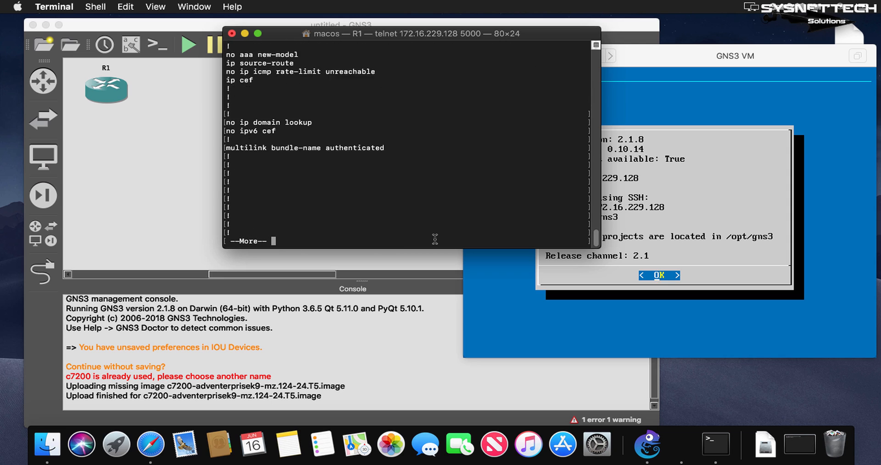
key(Return)
key(Return)
key(Return)
key(Return)
key(Return)
key(Return)
key(Return)
key(Return)
key(Return)
key(Return)
key(Return)
key(Return)
key(Return)
key(Return)
key(Return)
key(Return)
key(Return)
key(Return)
key(Return)
key(Return)
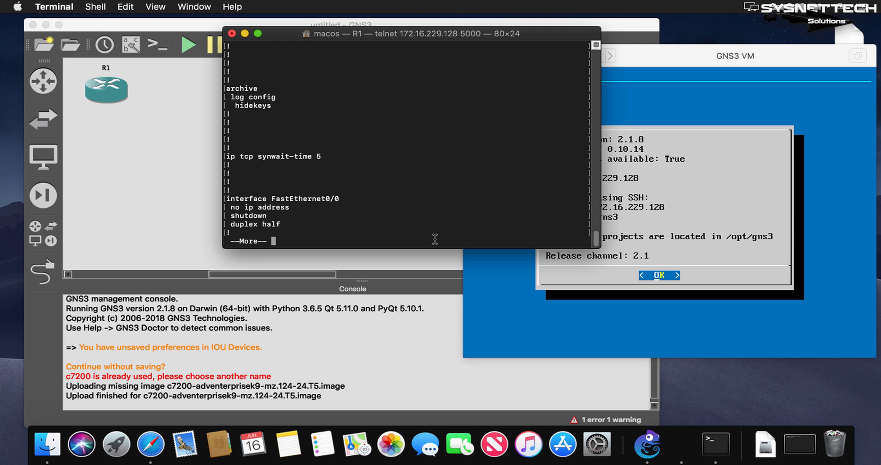
key(Return)
key(Return)
key(Return)
key(Return)
key(Return)
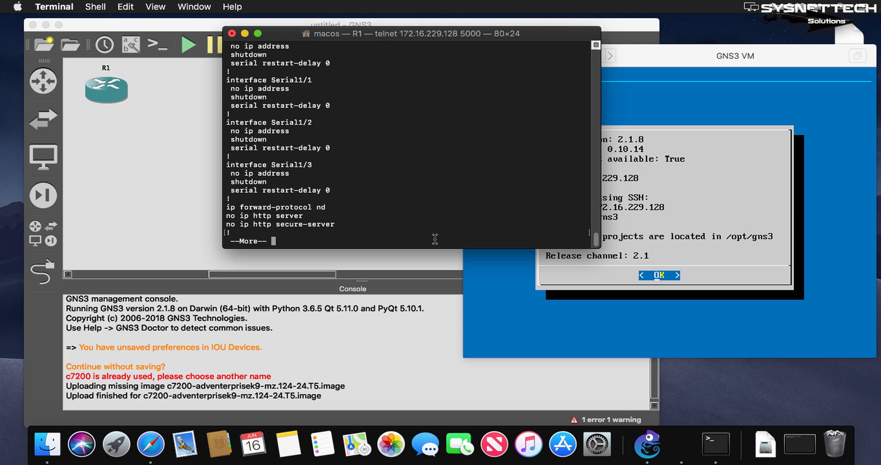
key(q)
key(Return)
key(Return)
key(Return)
key(Return)
key(Return)
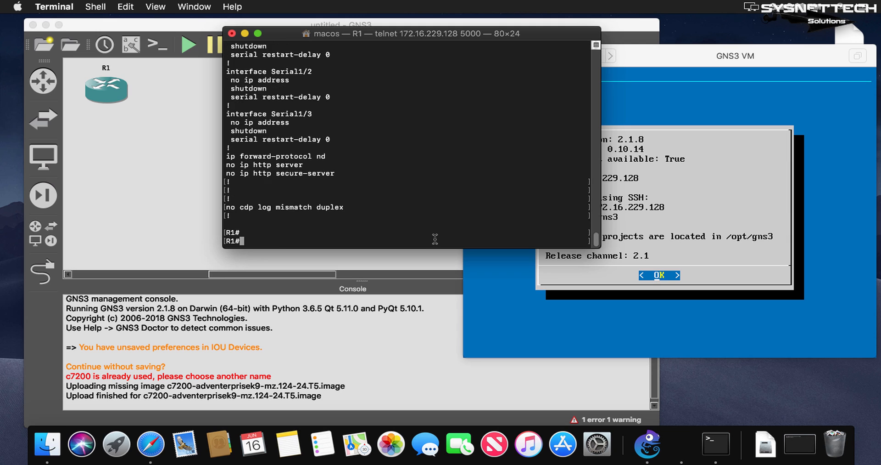
Run show ip int brief on R1 to list its interfaces and their status.
text(show ip )
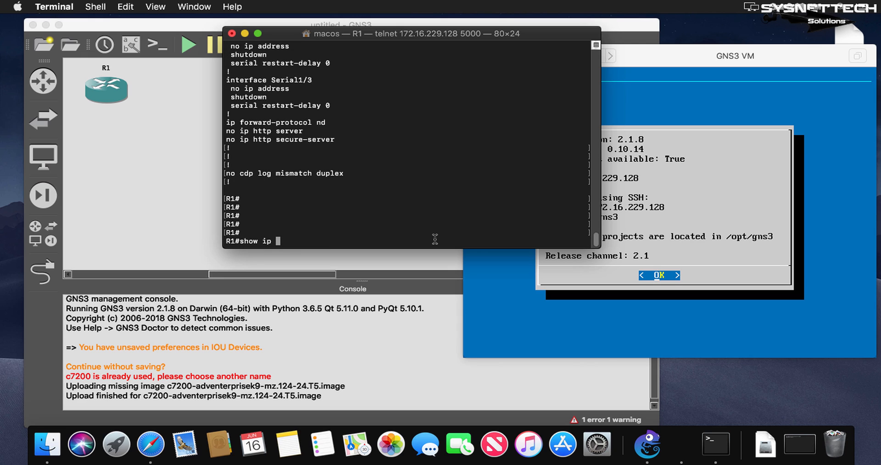
text(int br)
key(Tab)
key(Return)
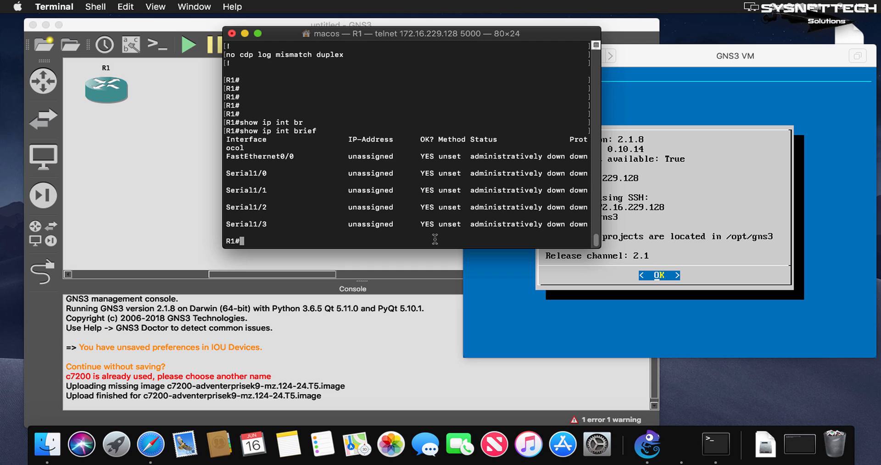
Widen R1's console window so the interface table fits on single lines, and examine the listed interfaces.
drag(223, 189, 156, 181)
key(Return)
key(Return)
key(Return)
key(Return)
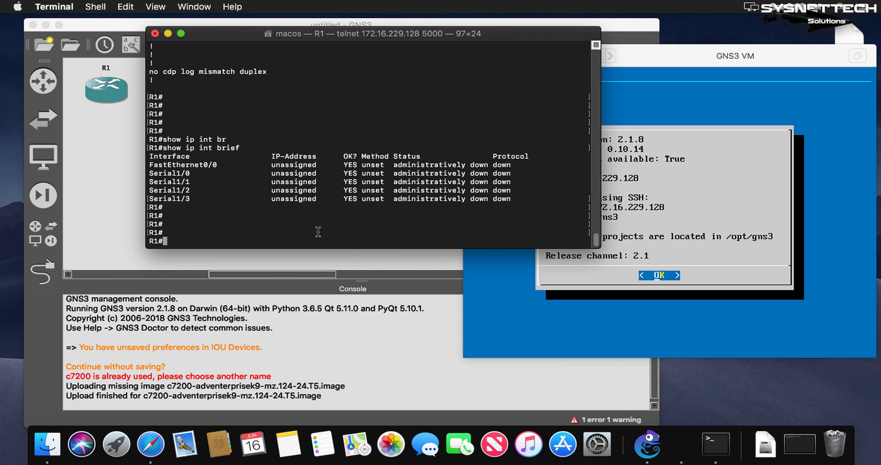
drag(528, 198, 111, 156)
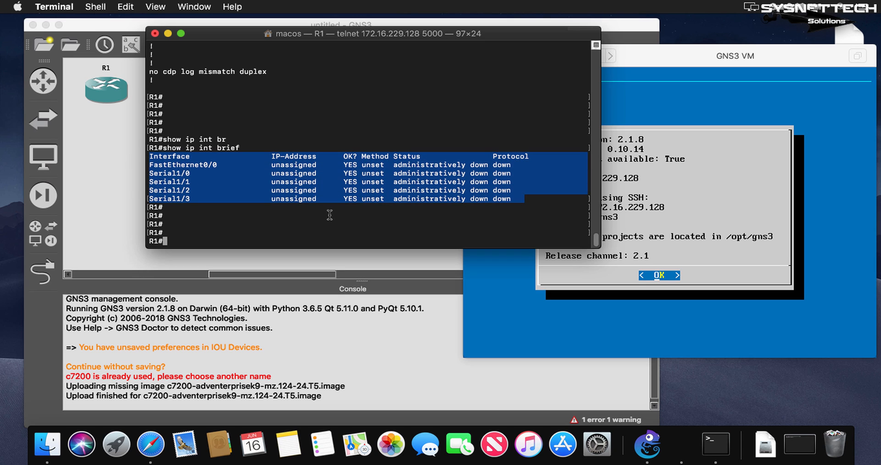
click(357, 234)
drag(384, 202, 151, 139)
click(391, 226)
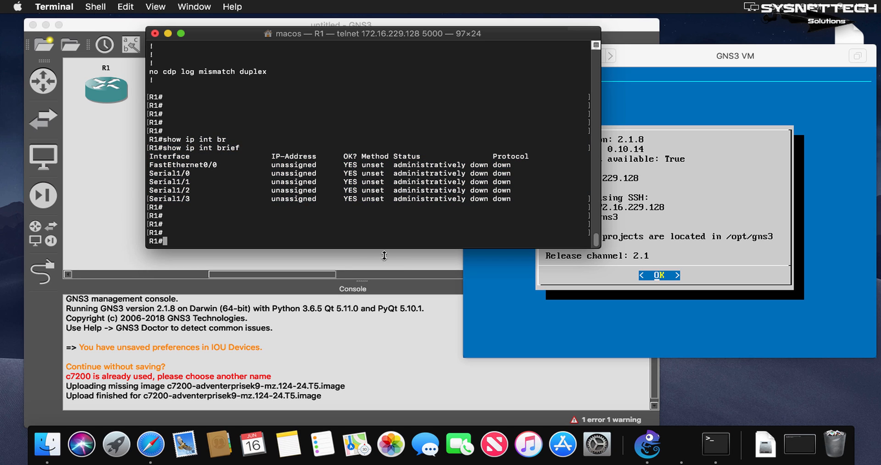
Save R1's configuration with the wr command and check the command's output.
text(wr)
key(Return)
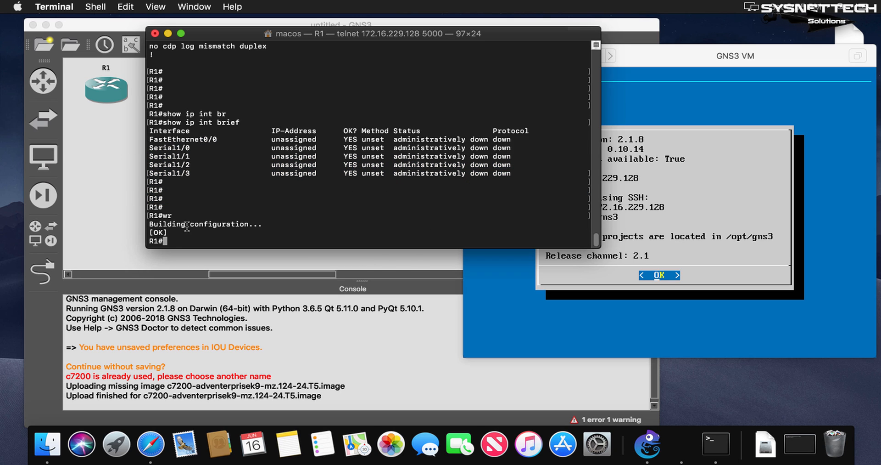
drag(169, 232, 142, 233)
click(218, 233)
Close R1's console, terminating telnet, and arrange the GNS3 and GNS3 VM windows side by side with R1 in view.
click(155, 34)
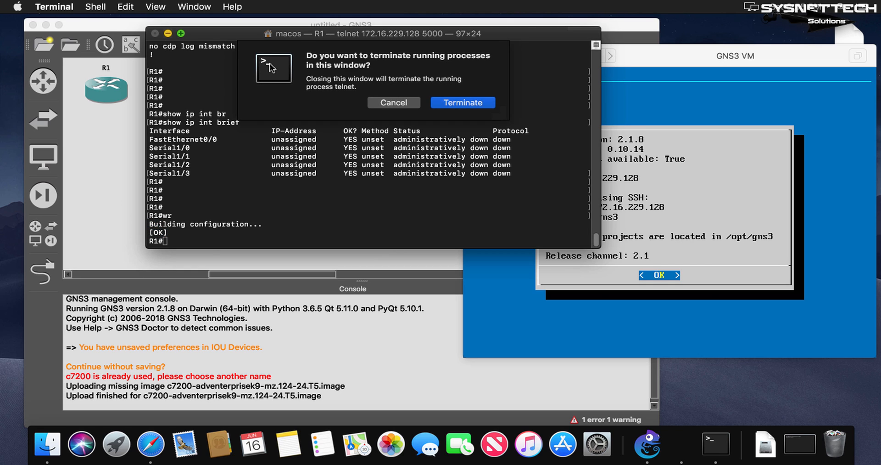
click(473, 105)
drag(709, 56, 809, 47)
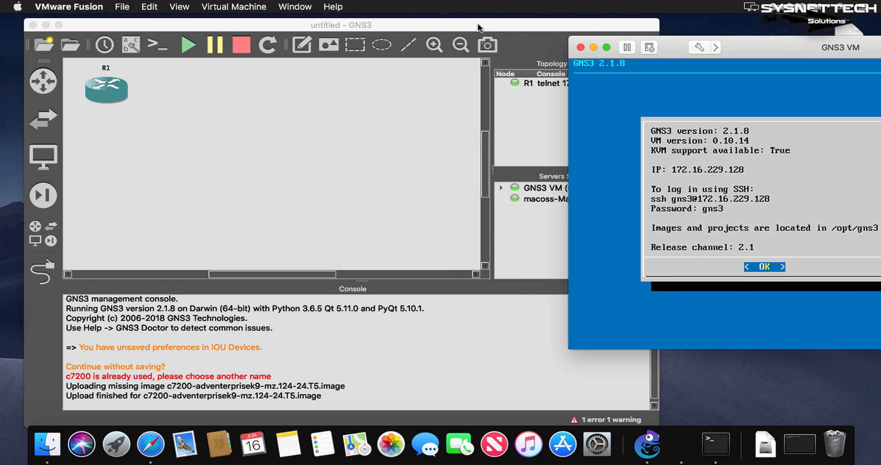
drag(456, 26, 446, 46)
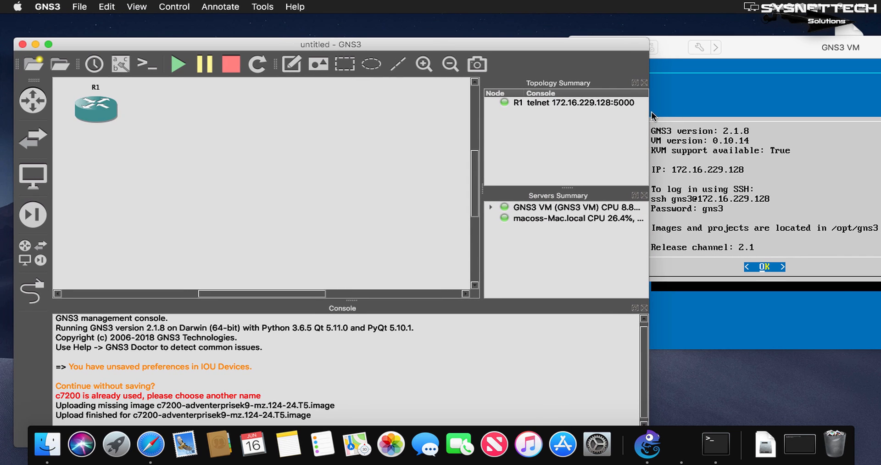
drag(584, 118, 533, 114)
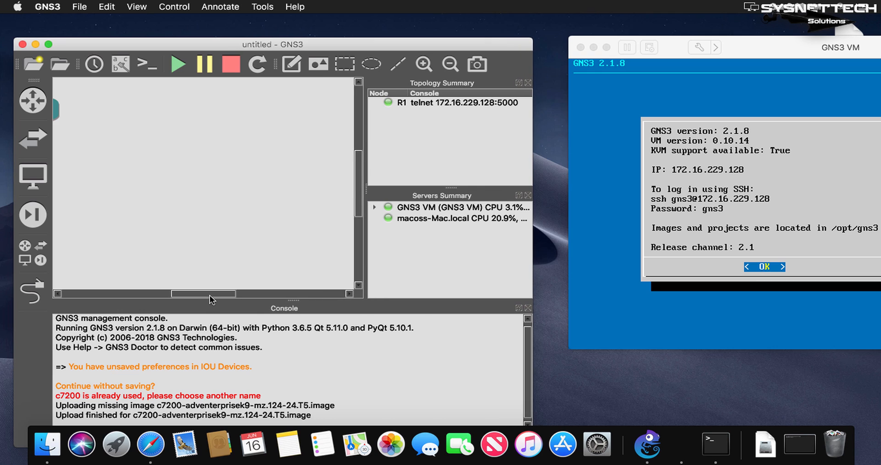
drag(210, 295, 188, 294)
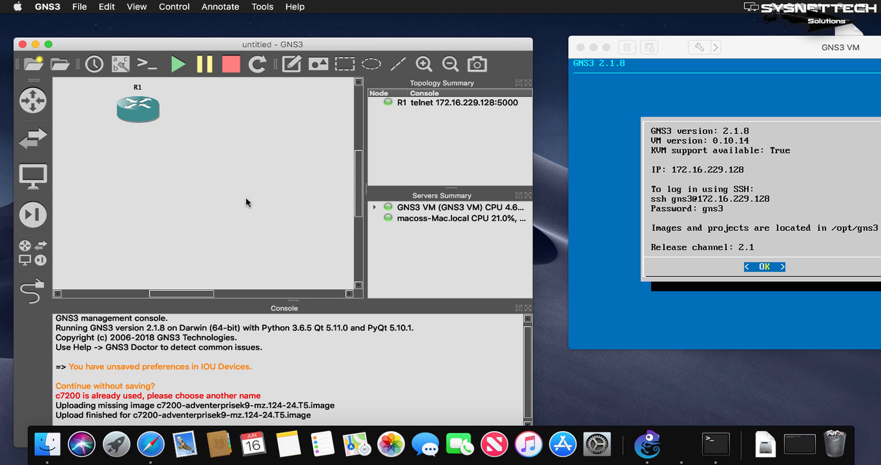
Stop all nodes in the project and exit GNS3, confirming the exit.
click(232, 65)
click(22, 44)
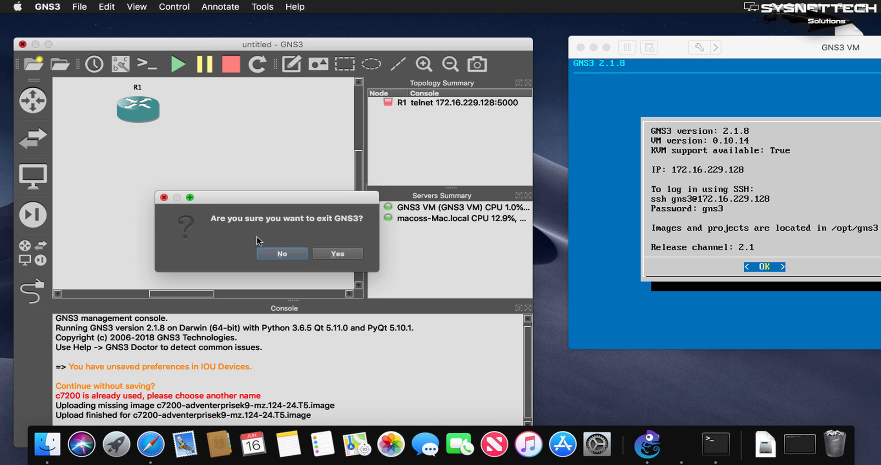
click(338, 254)
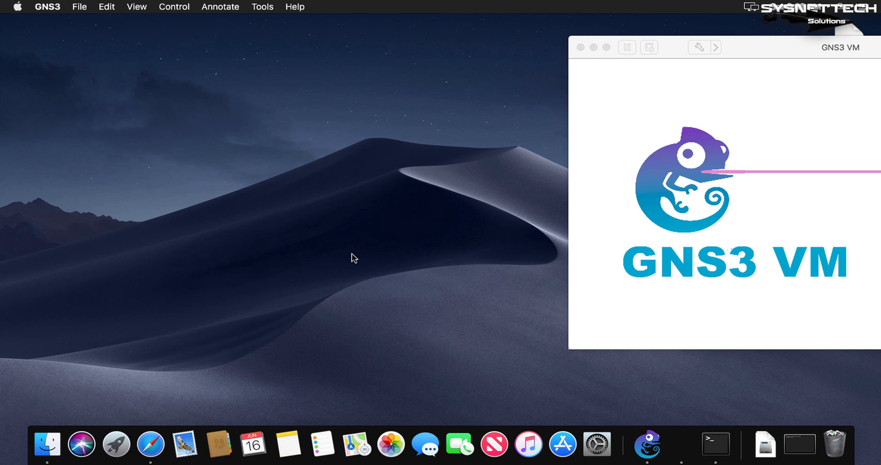
Bring the GNS3 VM window fully into view, close it once the VM has shut down, and return to the desktop.
drag(744, 53, 473, 52)
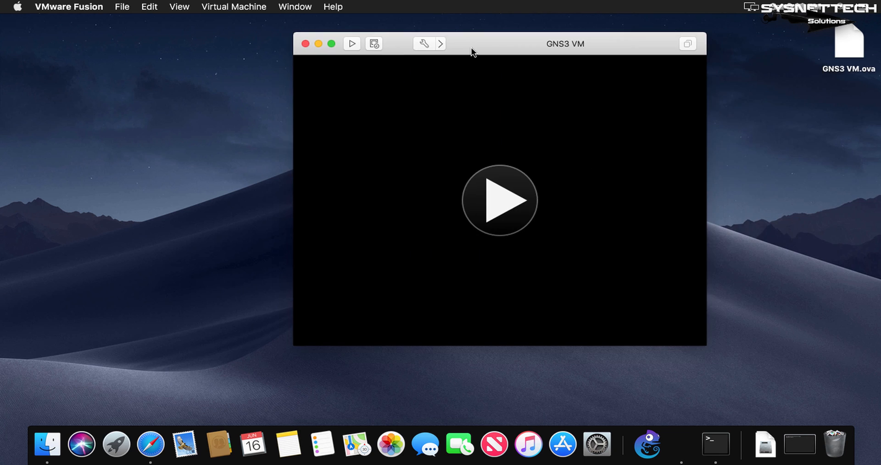
click(306, 45)
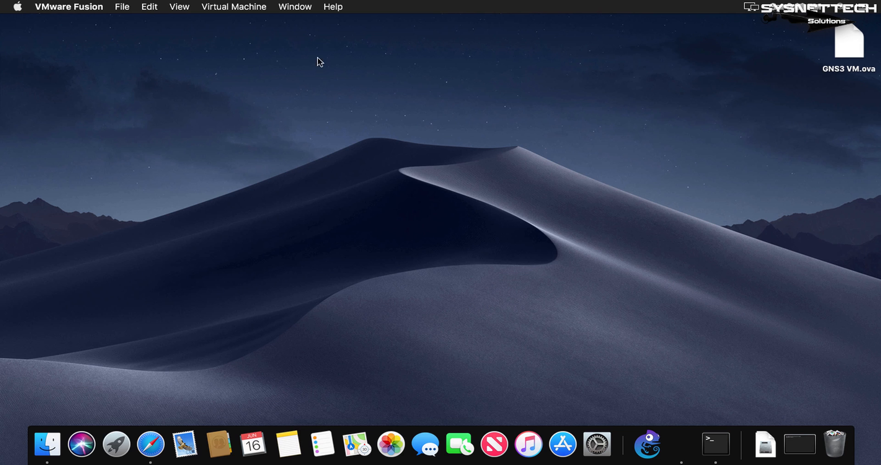
click(682, 229)
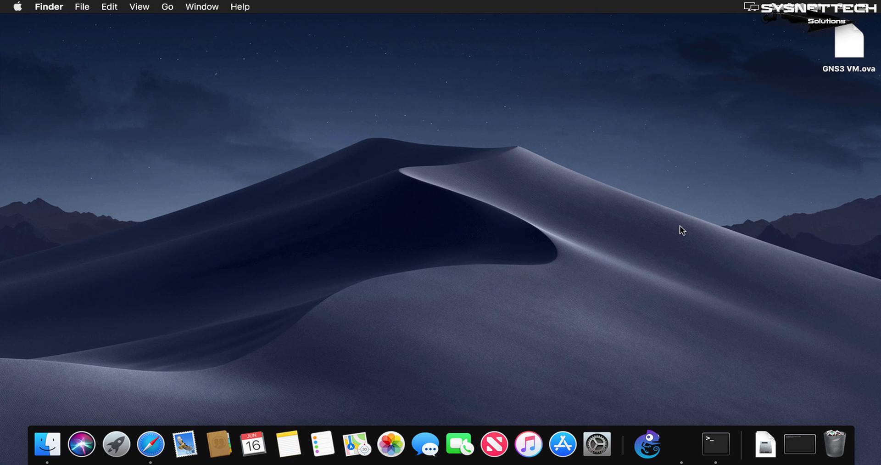